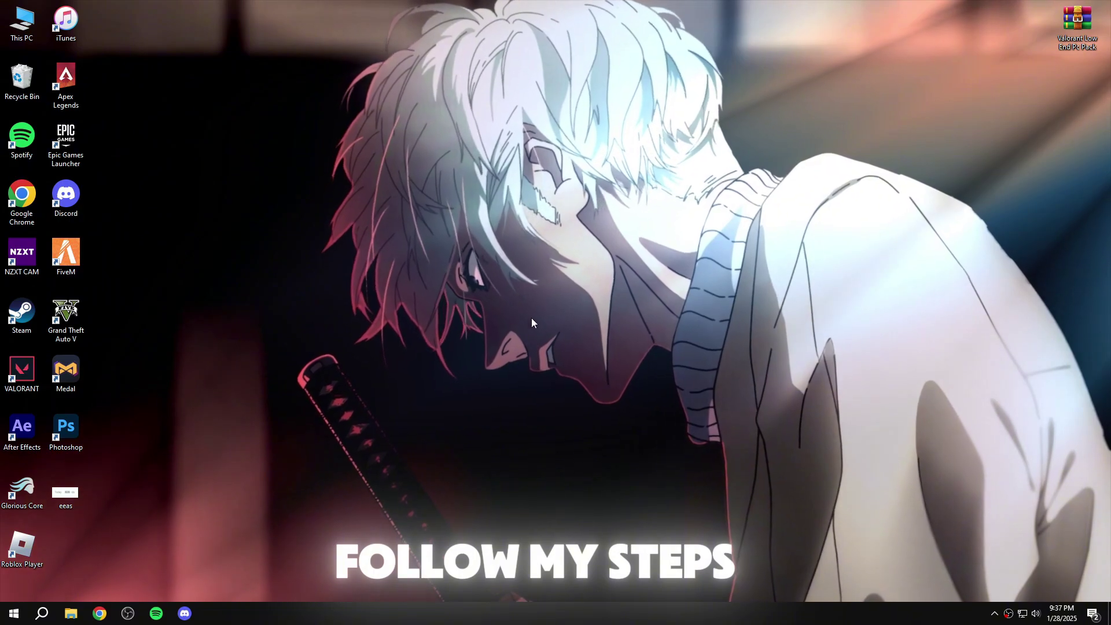
# Open Windows Settings and check the Notifications & actions options under System.
pyautogui.click(43, 614)
pyautogui.write('settion')
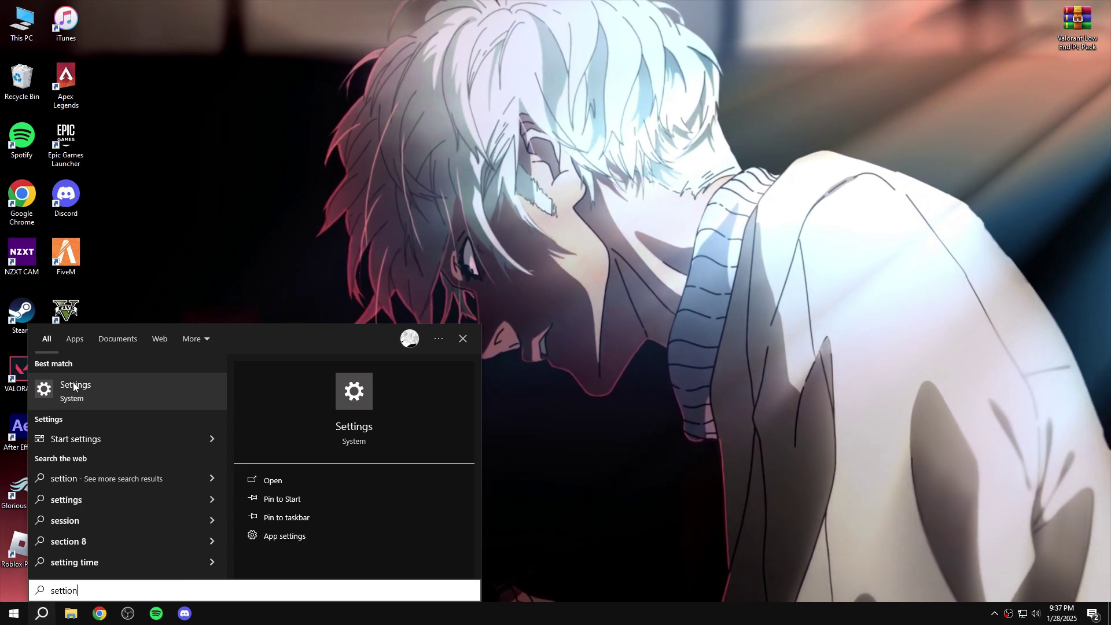
pyautogui.click(77, 391)
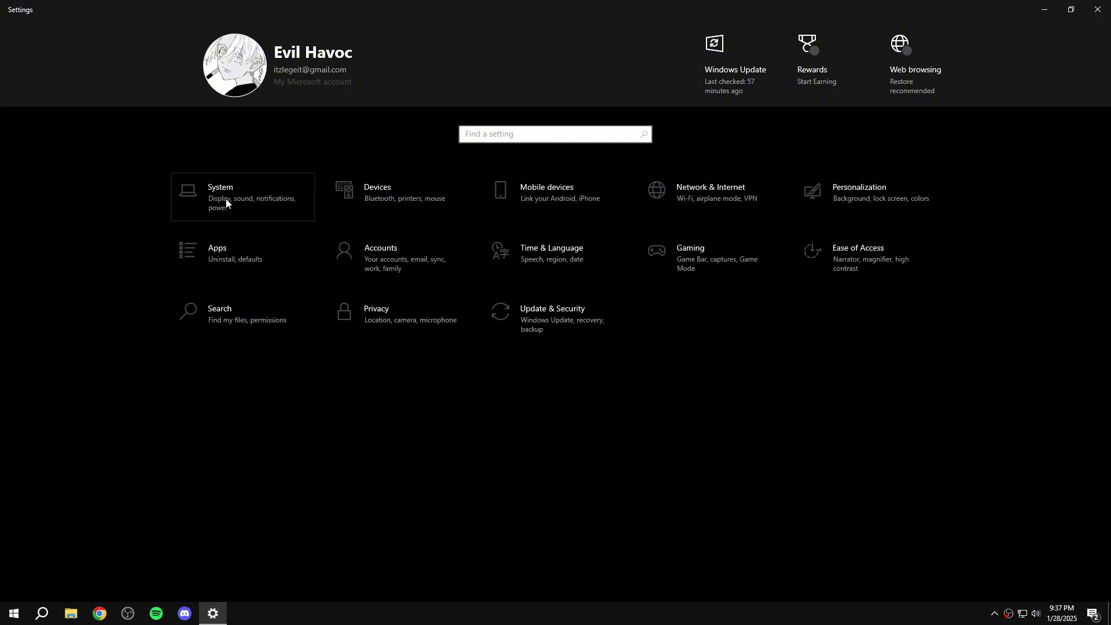
pyautogui.click(223, 200)
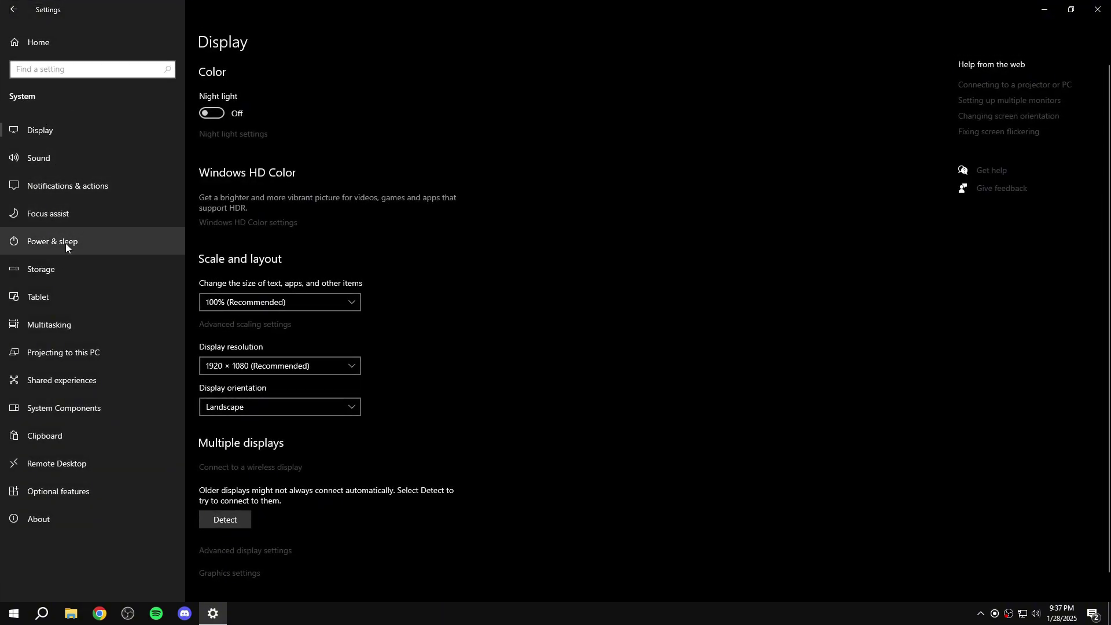
pyautogui.click(43, 188)
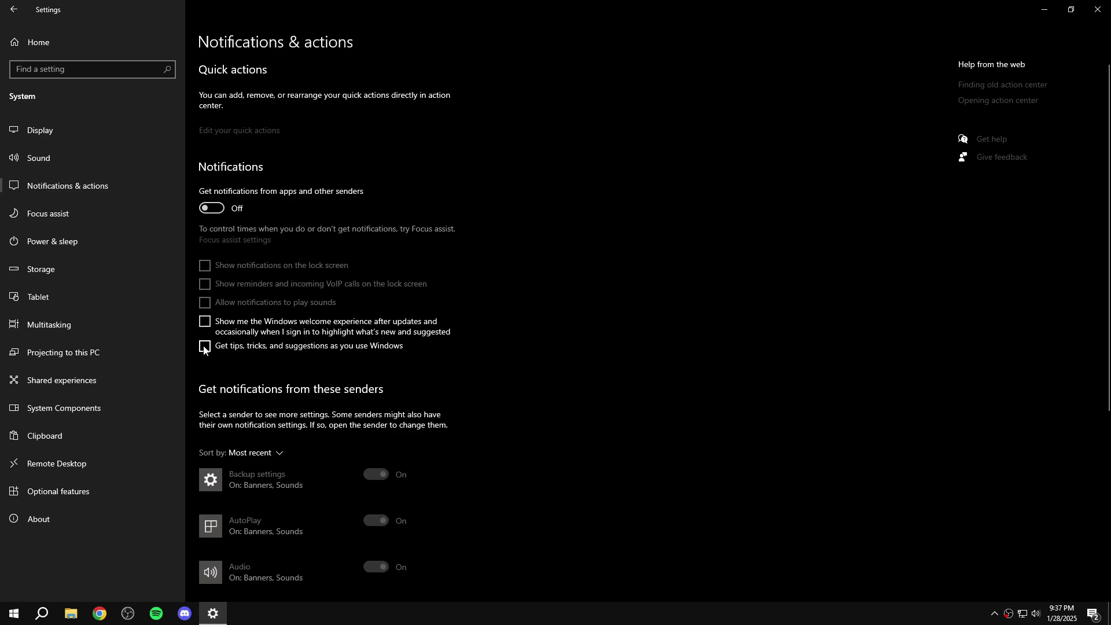
pyautogui.click(14, 9)
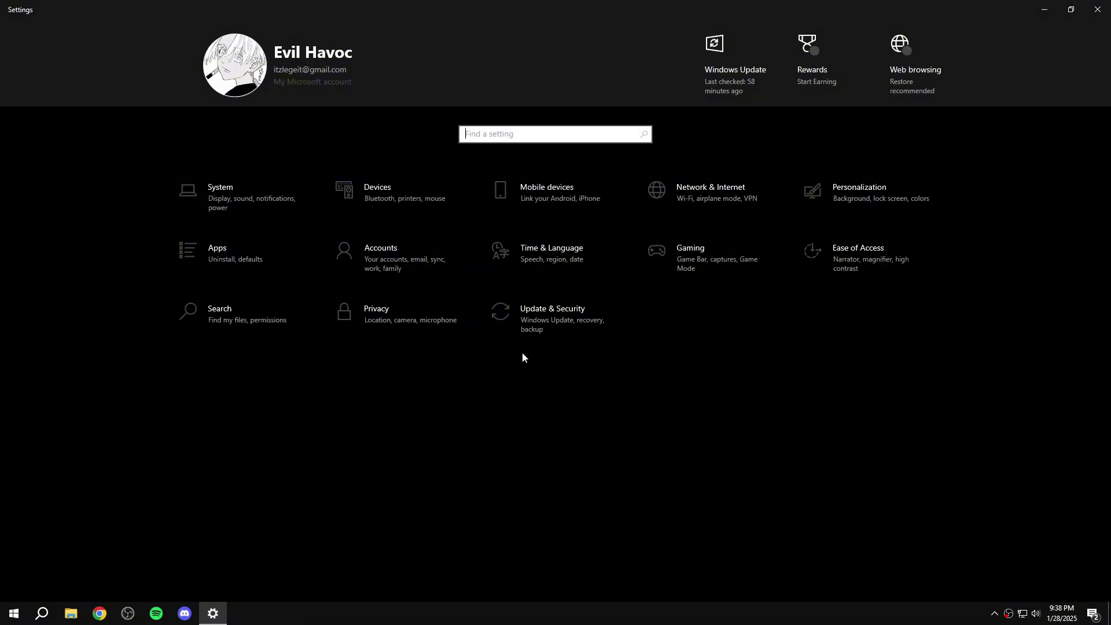
# Check the app access to notifications in the Privacy settings.
pyautogui.click(393, 322)
pyautogui.scroll(-4, 46, 279)
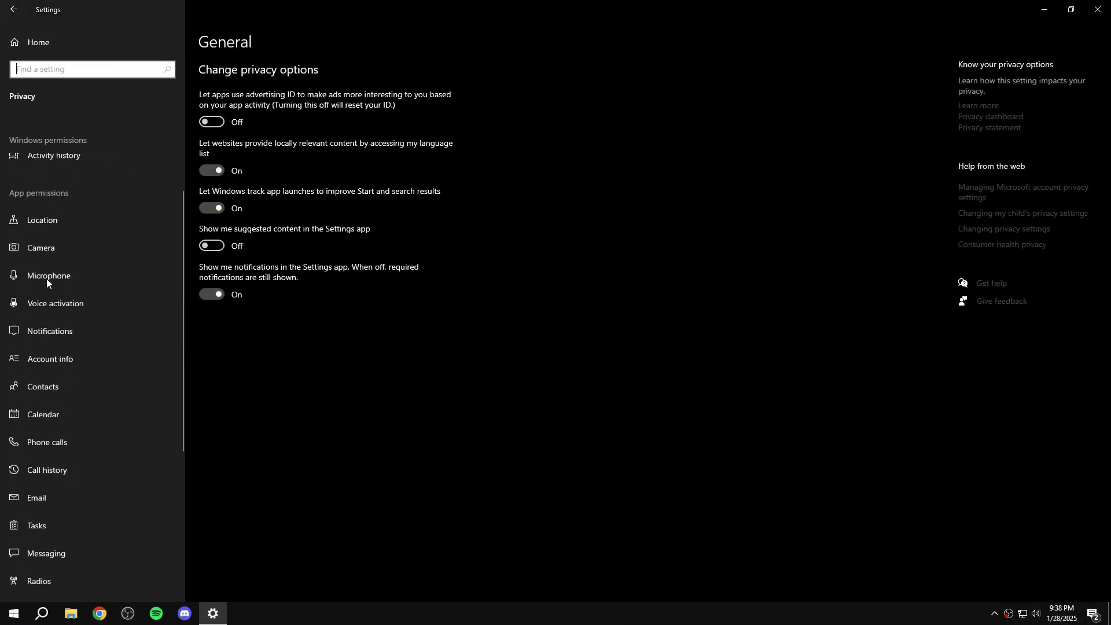
pyautogui.click(53, 316)
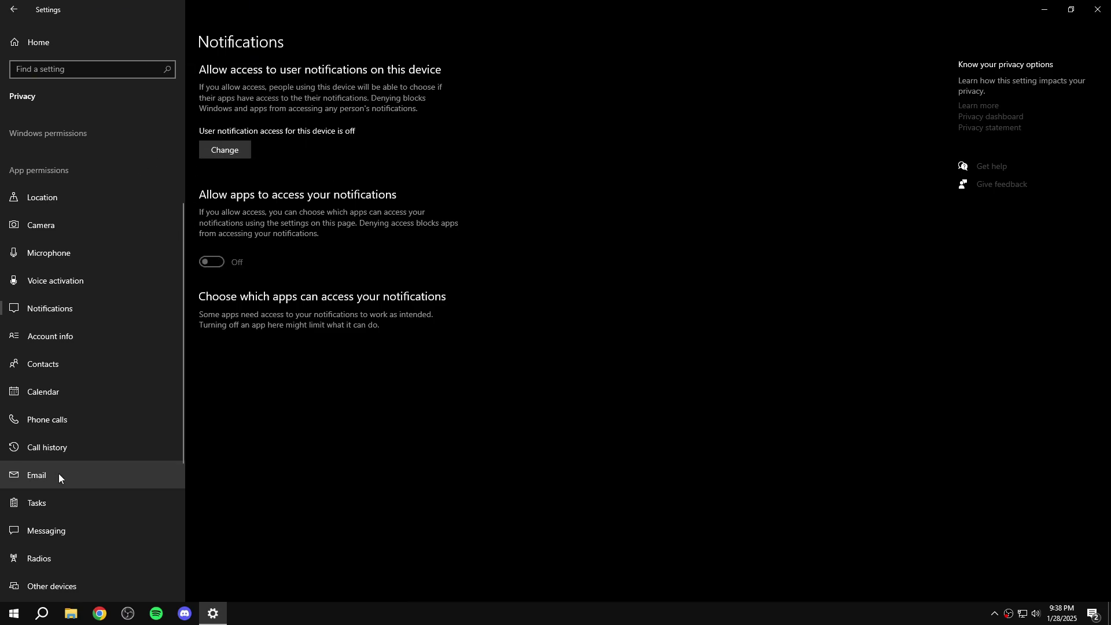
# Switch access to control radios on this device on and off again in the Privacy settings.
pyautogui.scroll(-1, 59, 476)
pyautogui.click(47, 487)
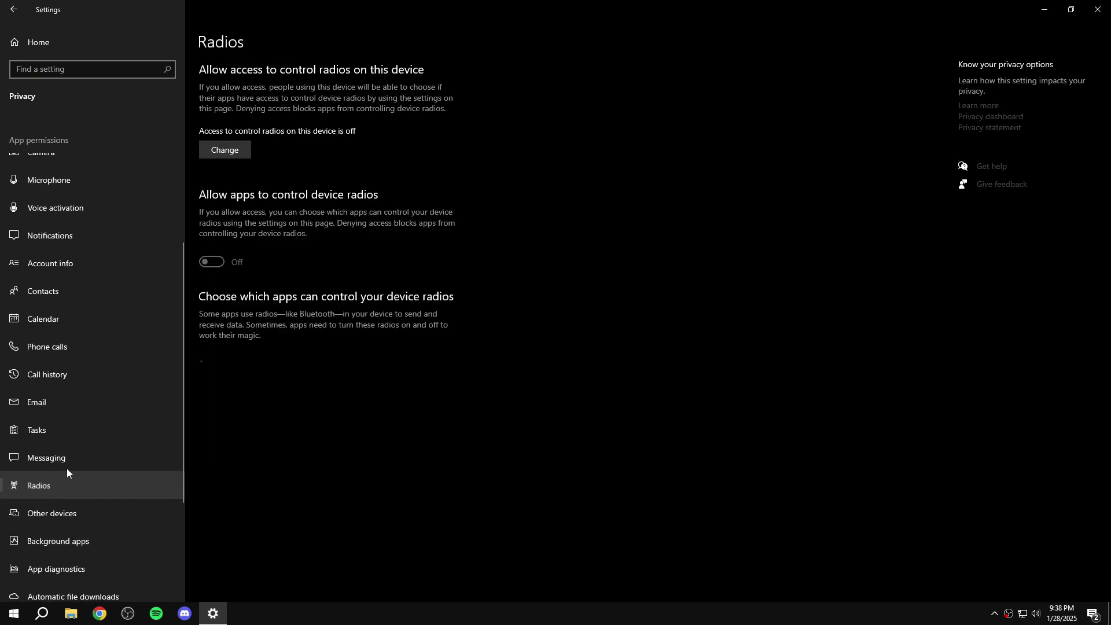
pyautogui.click(218, 154)
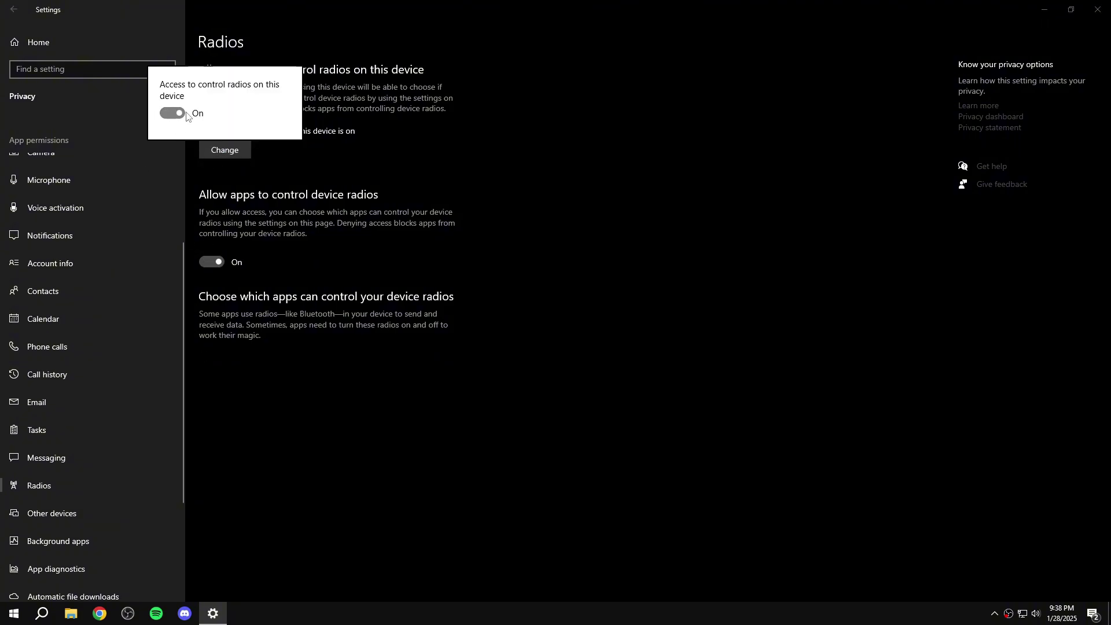
pyautogui.click(124, 353)
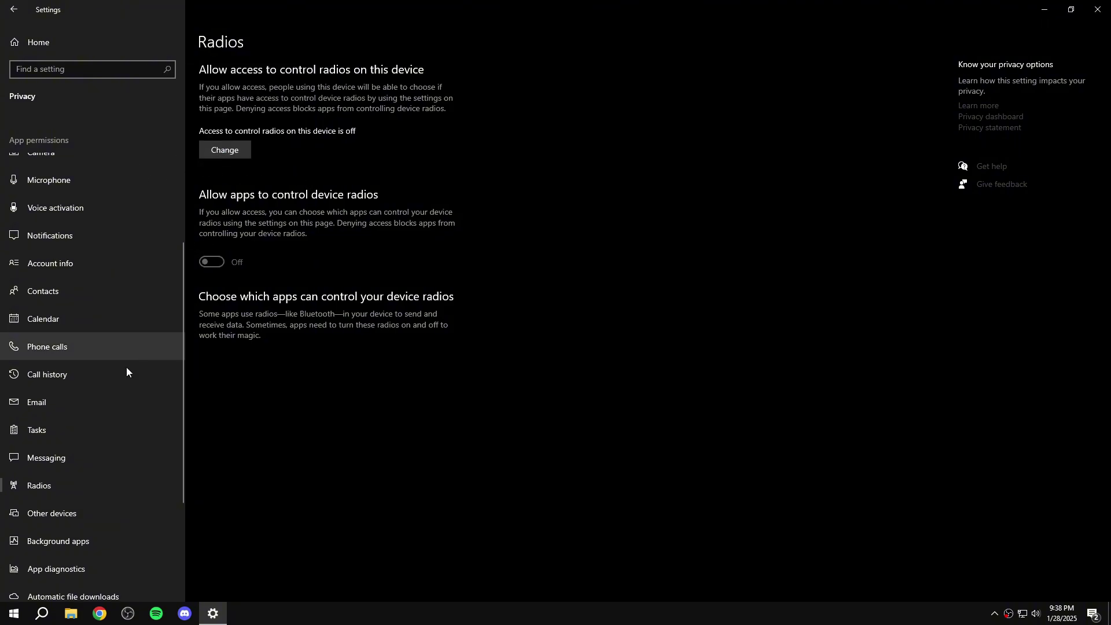
# Check the phone call access for this device in the Privacy settings and close Settings.
pyautogui.click(53, 355)
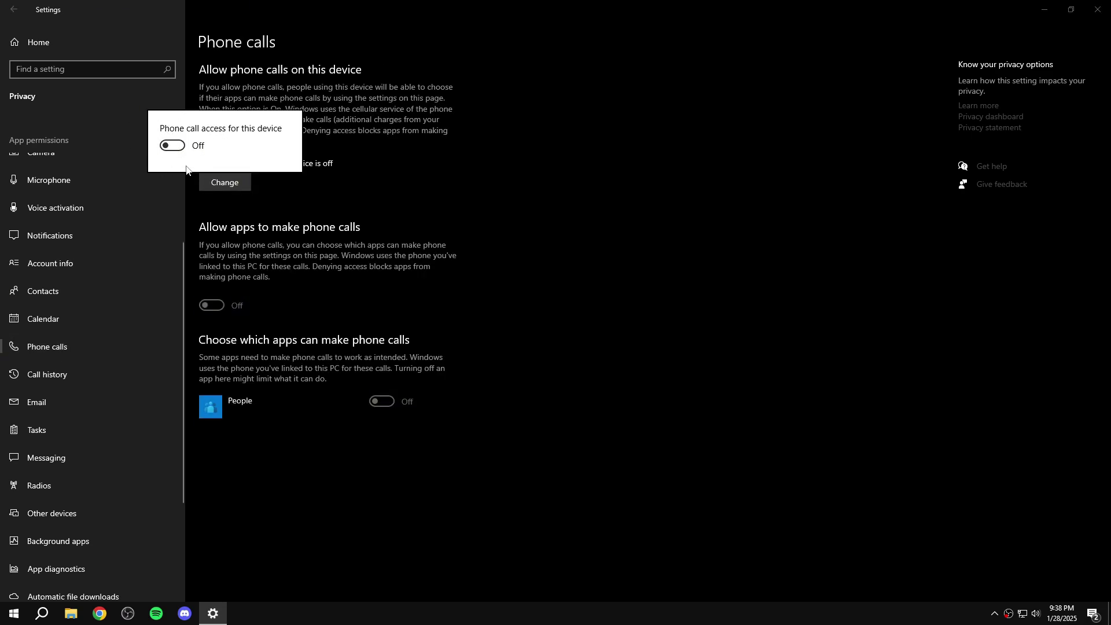
pyautogui.click(2, 3)
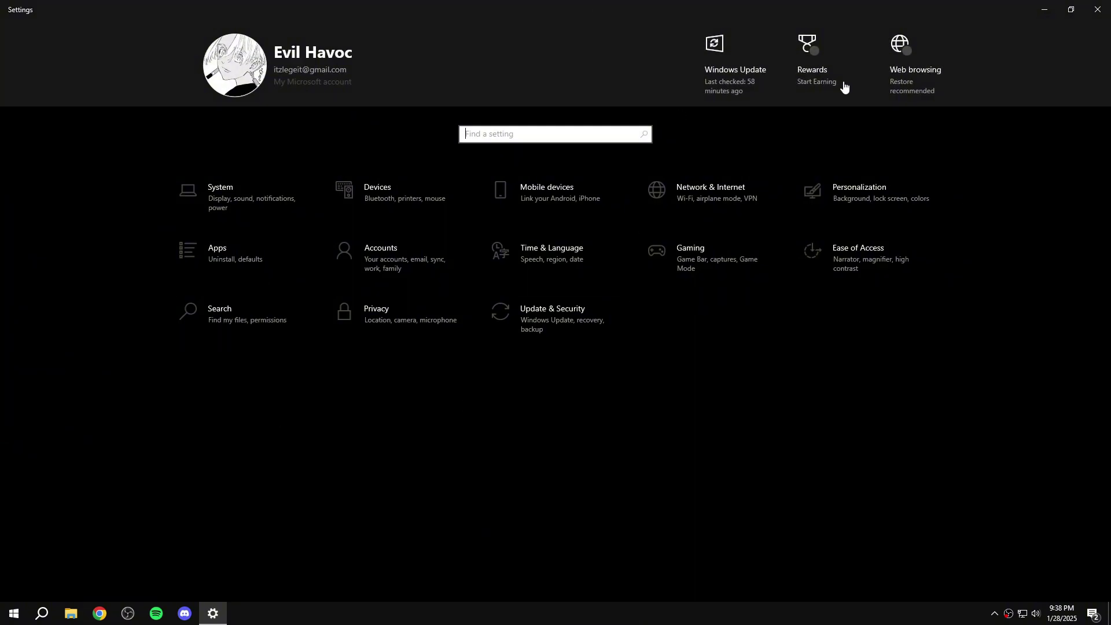
pyautogui.click(1098, 9)
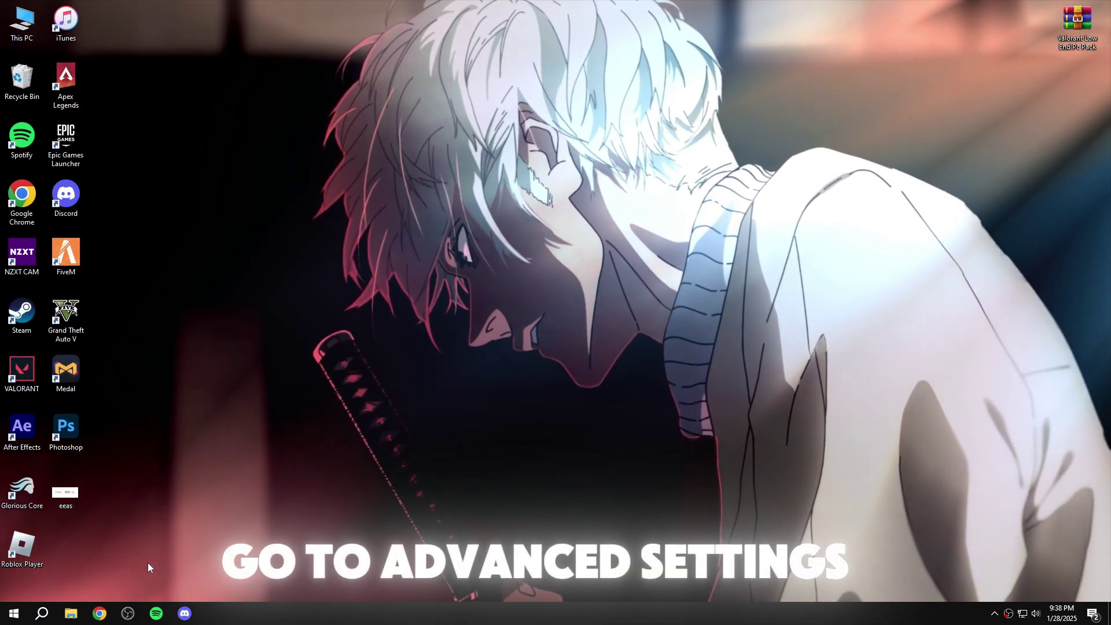
# In the advanced system settings, apply custom visual effects with only thumbnails instead of icons and smooth edges of screen fonts enabled.
pyautogui.click(51, 621)
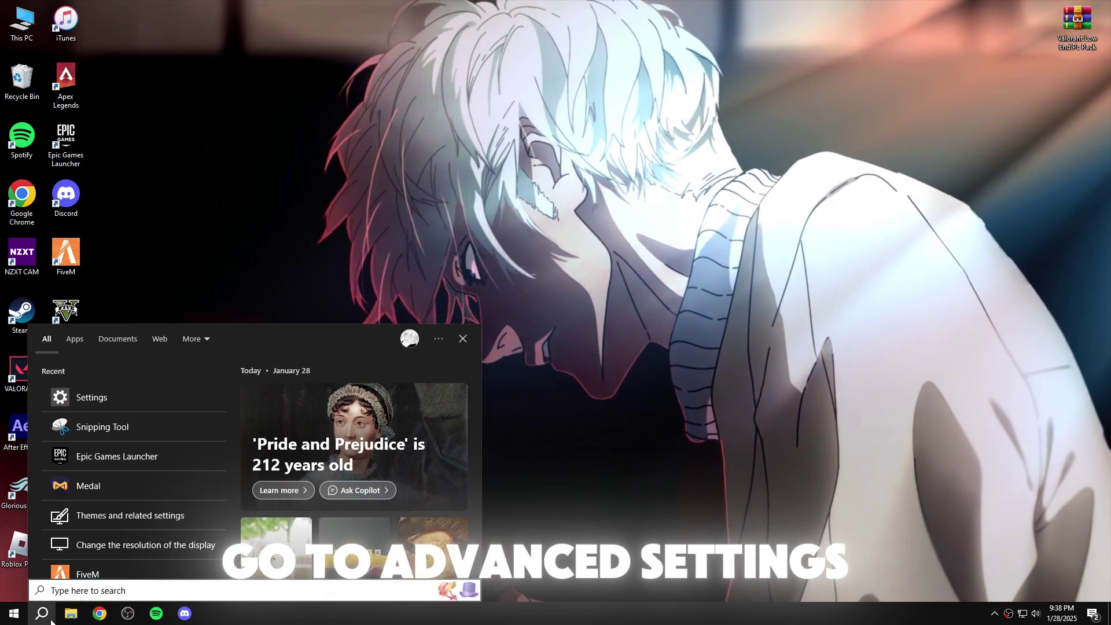
pyautogui.write('adva')
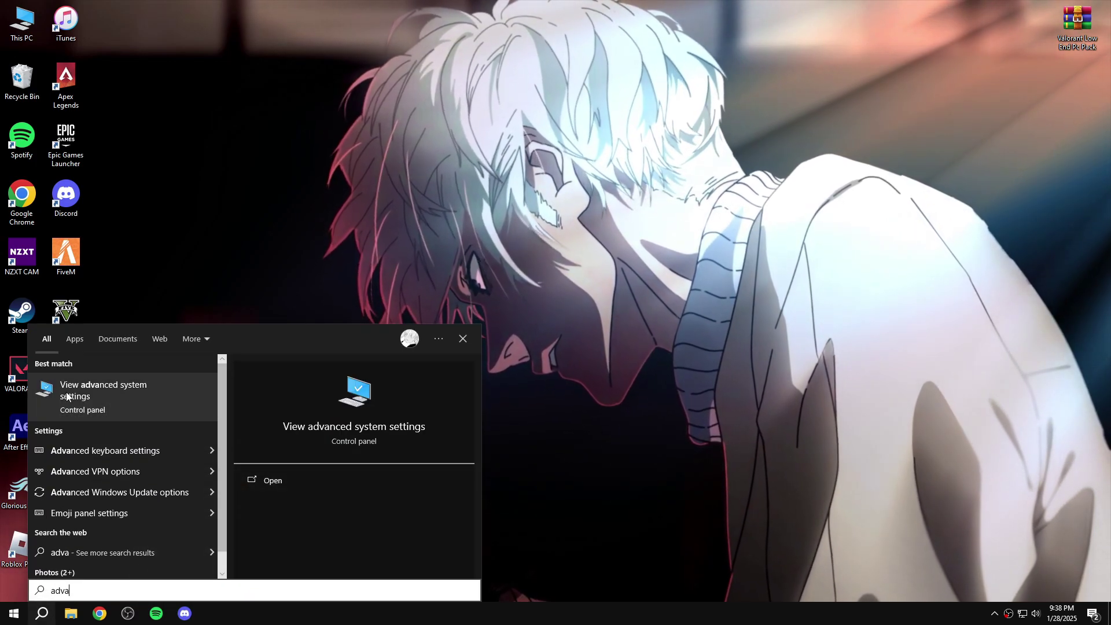
pyautogui.click(74, 391)
pyautogui.moveTo(144, 54); pyautogui.dragTo(359, 60)
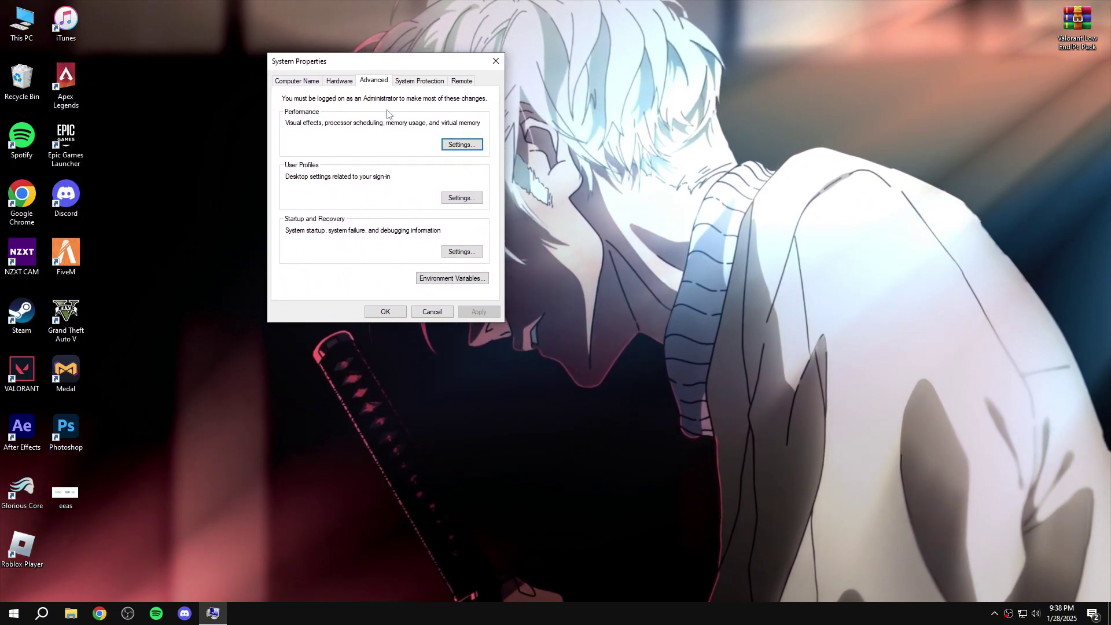
pyautogui.click(451, 147)
pyautogui.moveTo(382, 106); pyautogui.dragTo(399, 91)
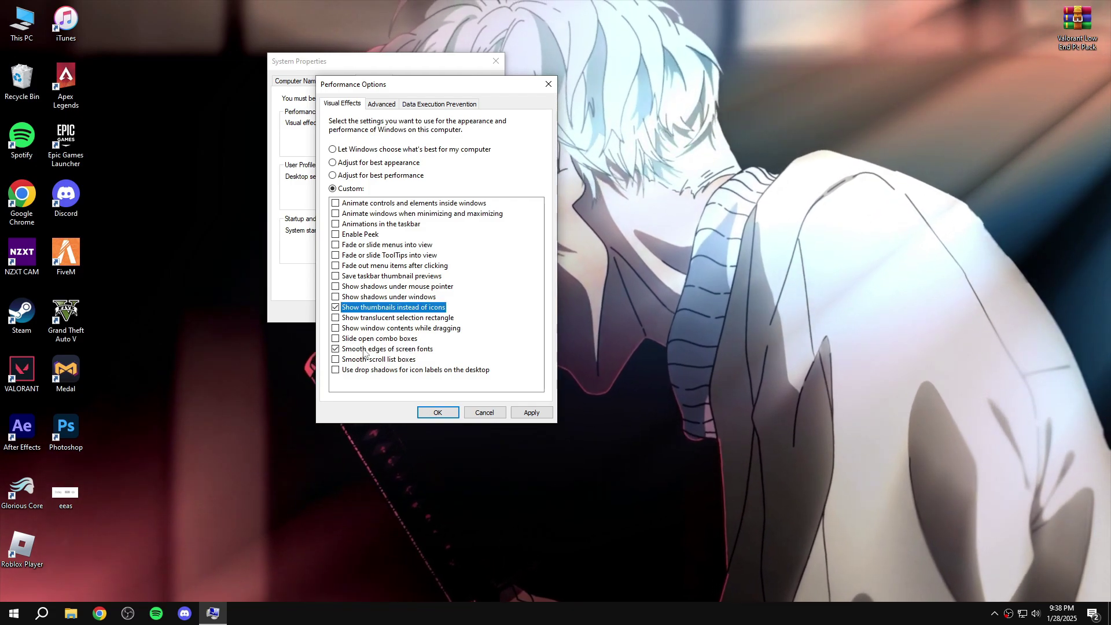
pyautogui.click(524, 413)
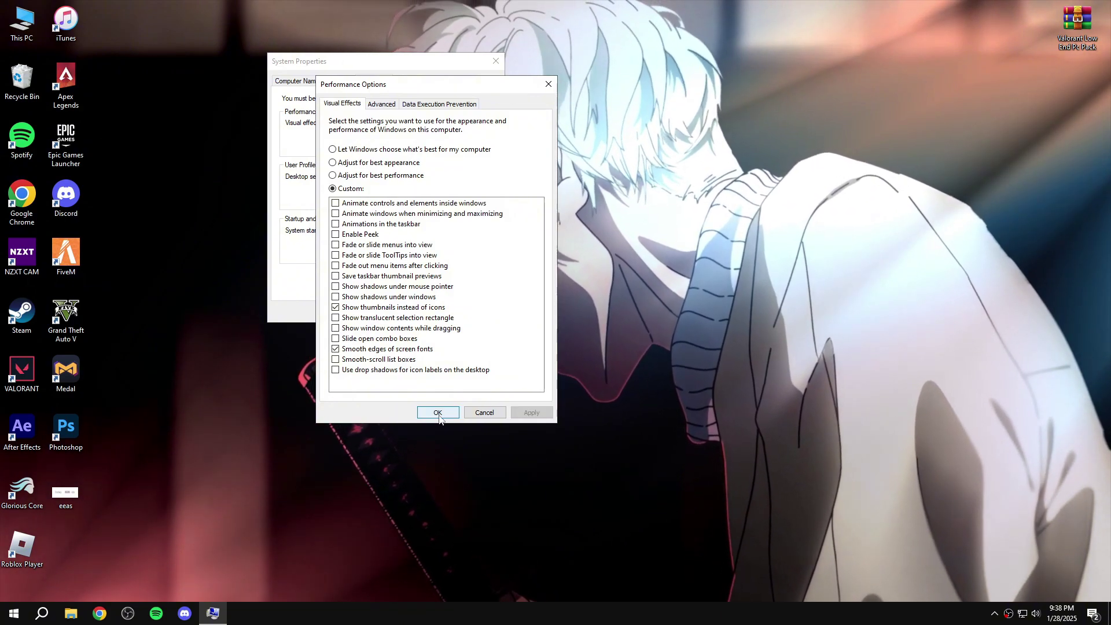
pyautogui.click(437, 412)
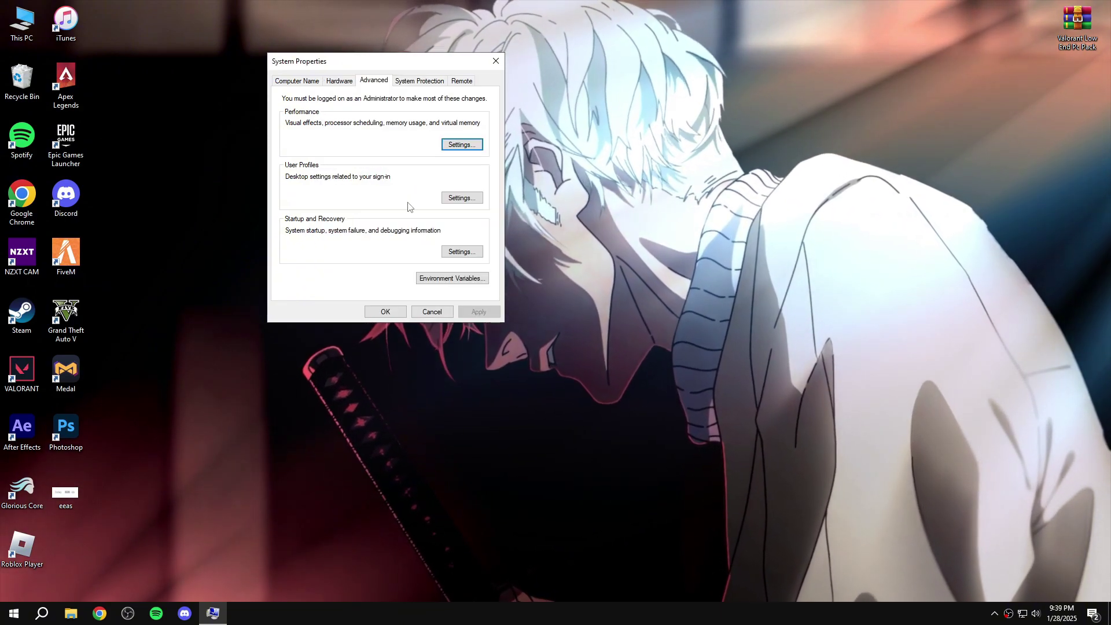
pyautogui.click(495, 61)
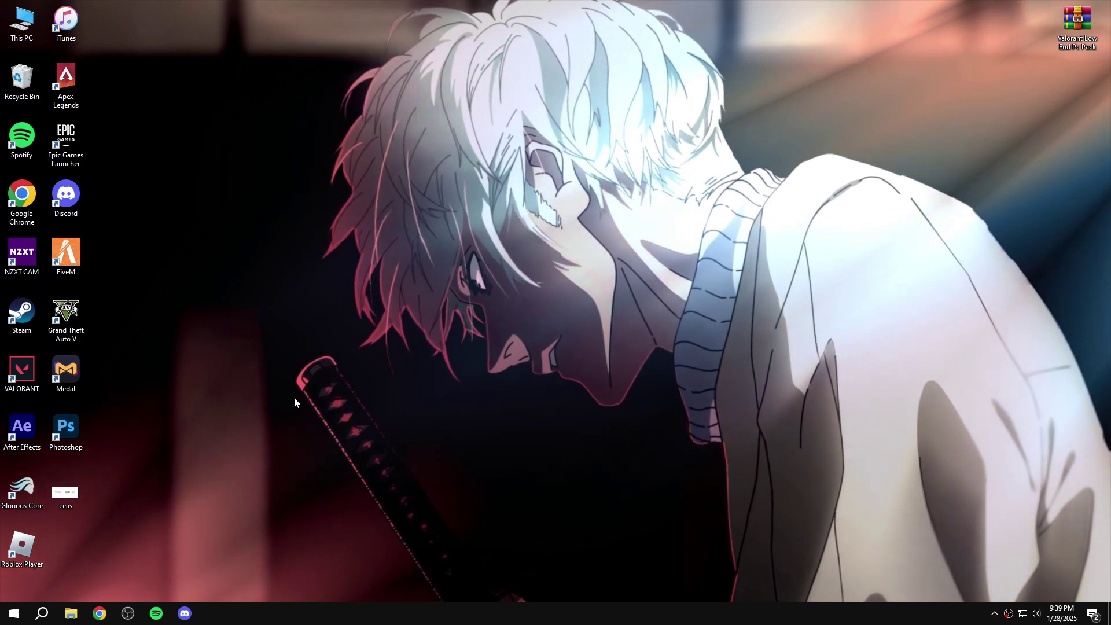
# Open System Configuration and bring up the advanced boot options of the current Windows 10 installation.
pyautogui.click(41, 614)
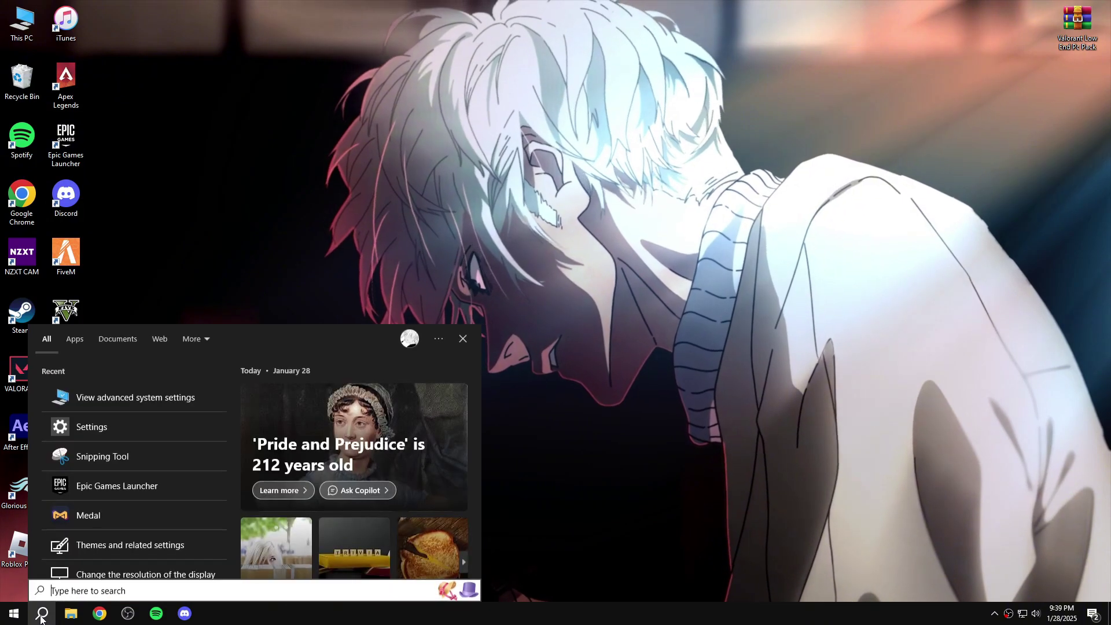
pyautogui.write('sys')
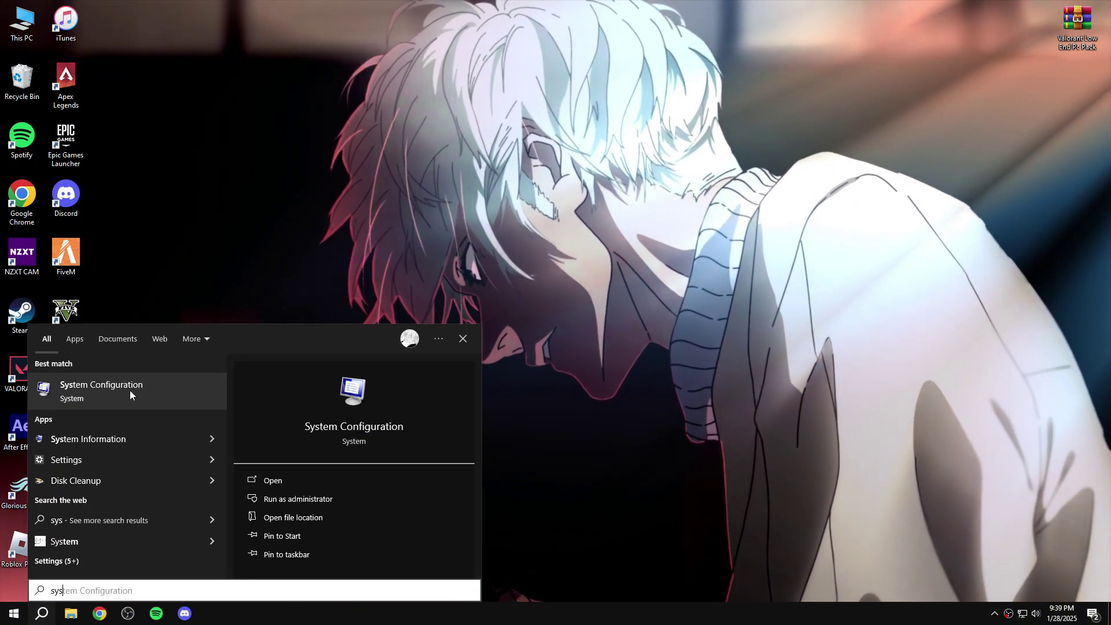
pyautogui.click(101, 386)
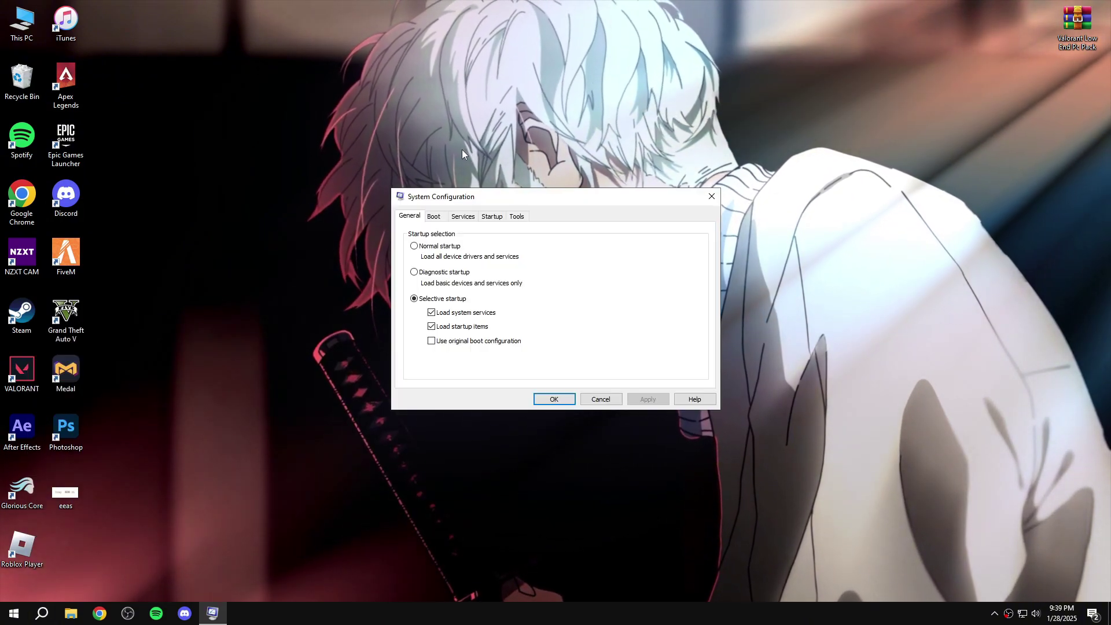
pyautogui.moveTo(467, 199); pyautogui.dragTo(427, 199)
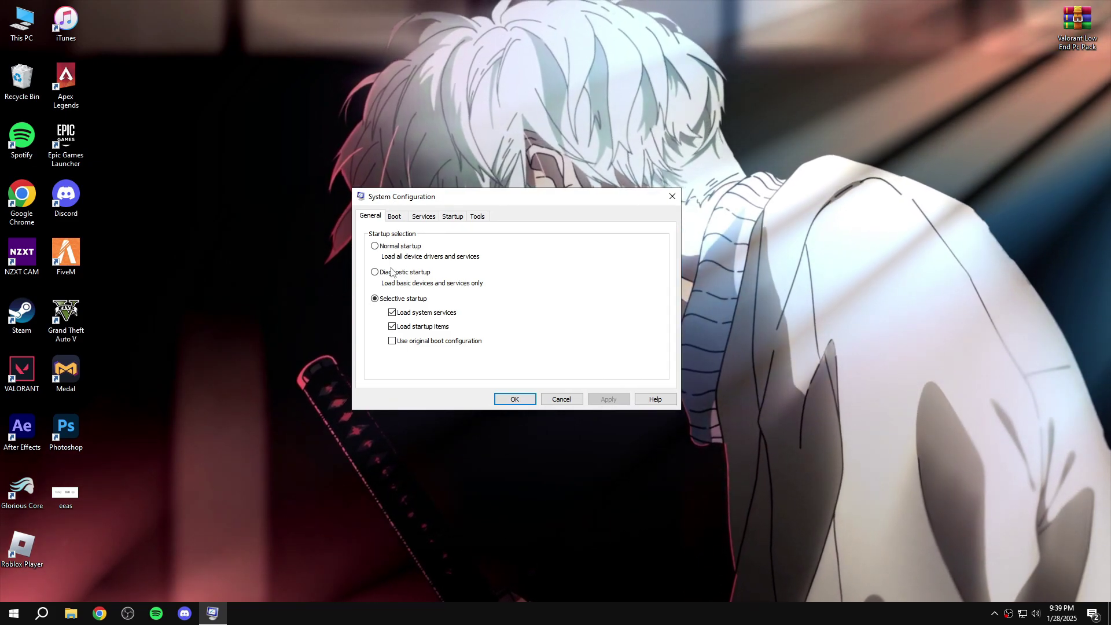
pyautogui.click(394, 216)
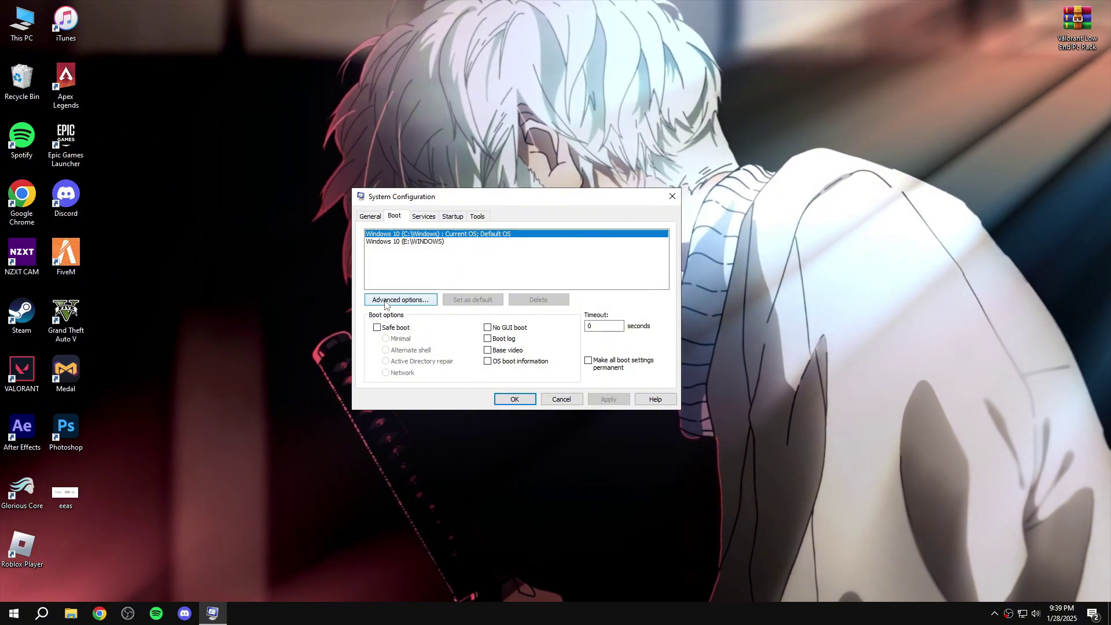
pyautogui.click(387, 305)
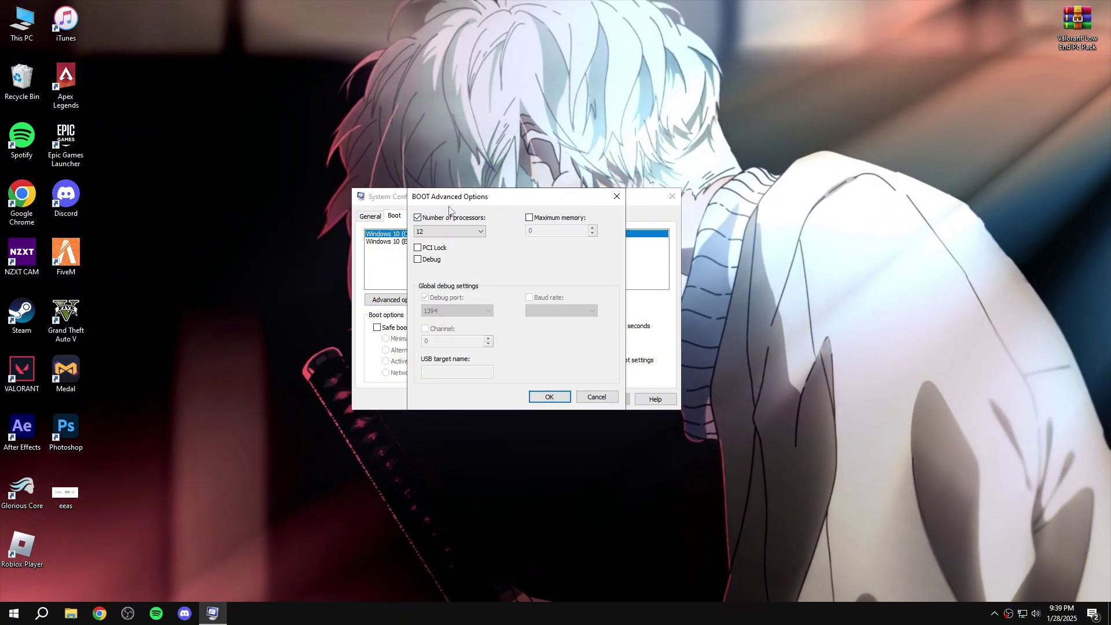
# Set the number of boot processors to 12, confirm the boot configuration and exit without restarting.
pyautogui.moveTo(448, 204); pyautogui.dragTo(468, 234)
pyautogui.click(437, 249)
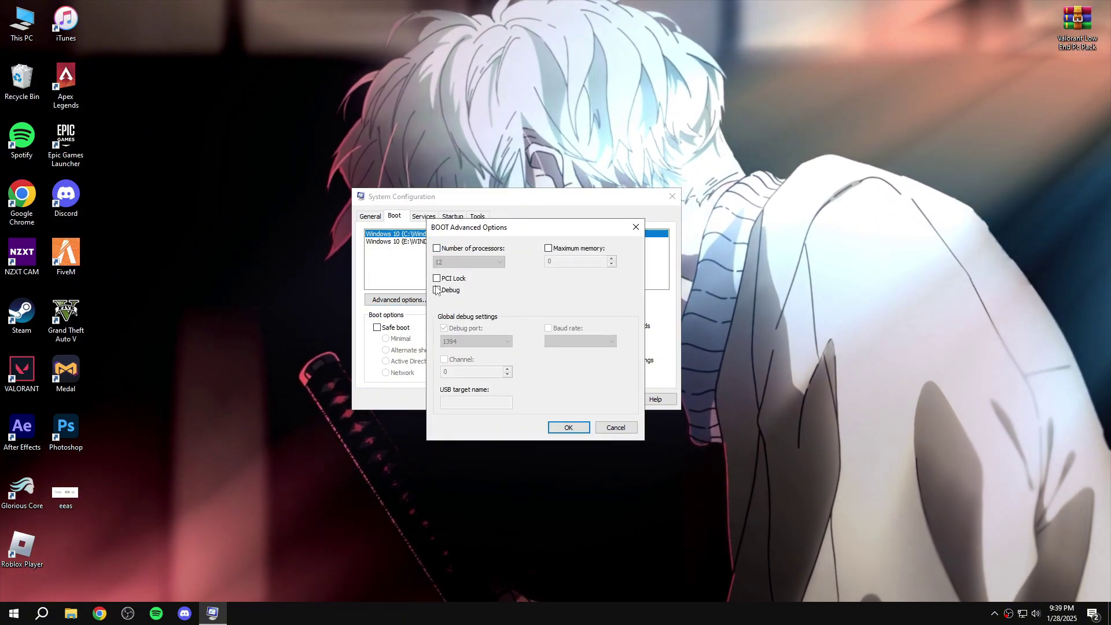
pyautogui.click(437, 249)
pyautogui.click(441, 262)
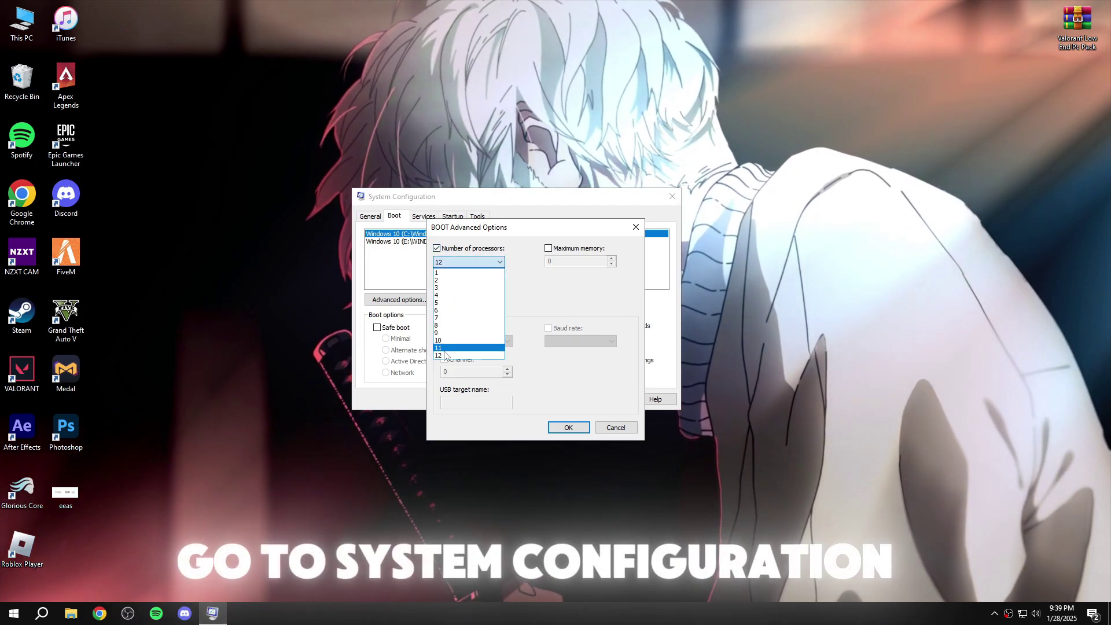
pyautogui.click(441, 355)
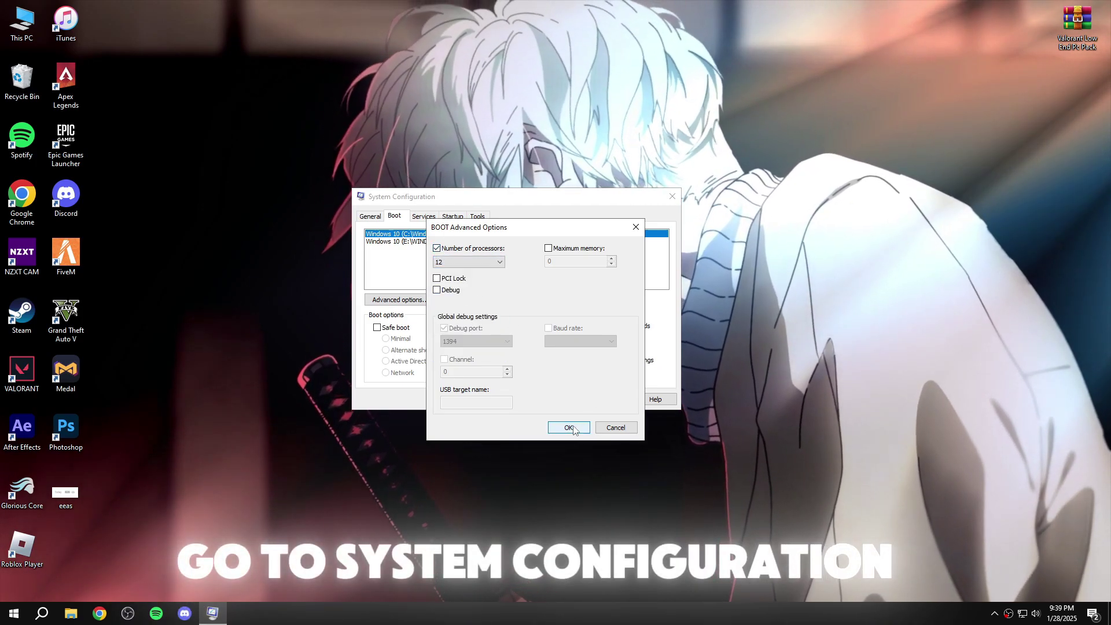
pyautogui.click(568, 427)
pyautogui.click(515, 399)
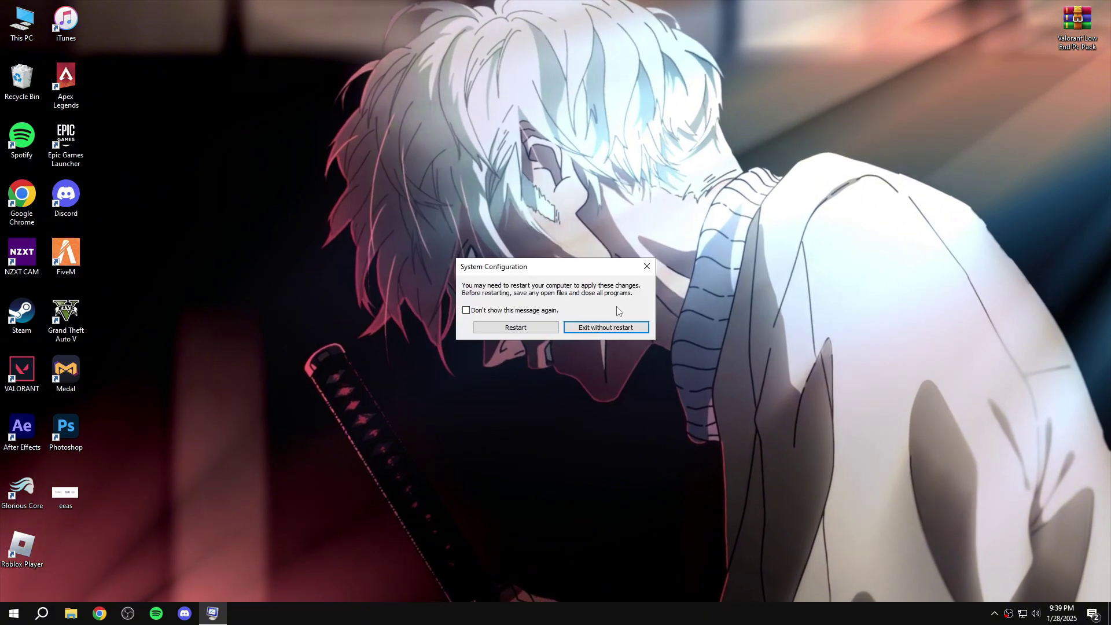
pyautogui.click(601, 327)
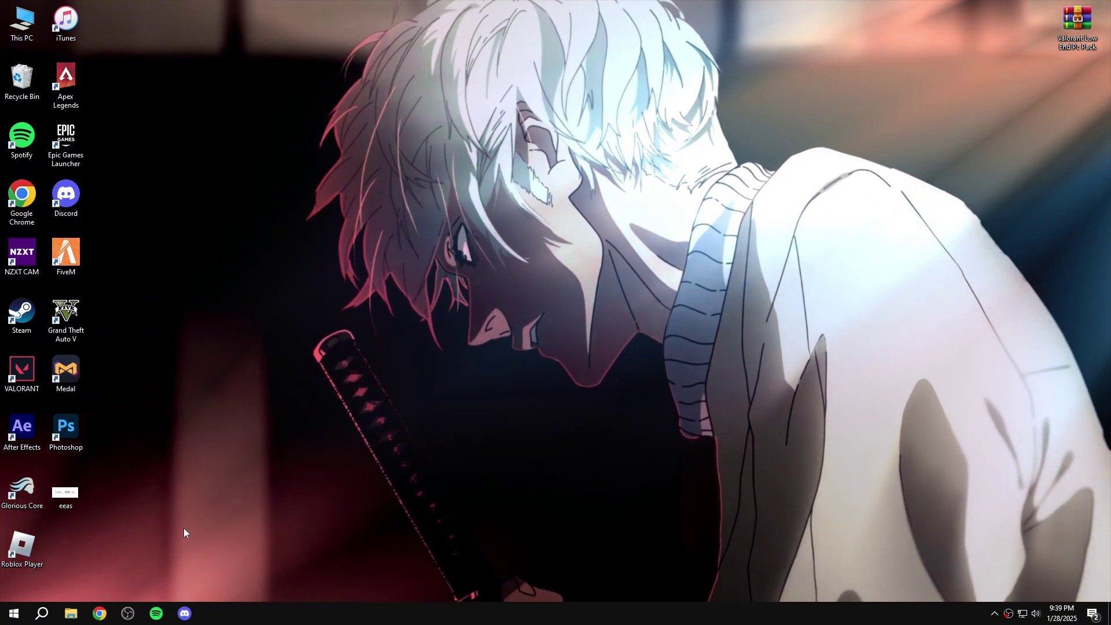
# Open the graphics settings of the display and add the VALORANT desktop app to the graphics performance preference list.
pyautogui.rightClick(235, 325)
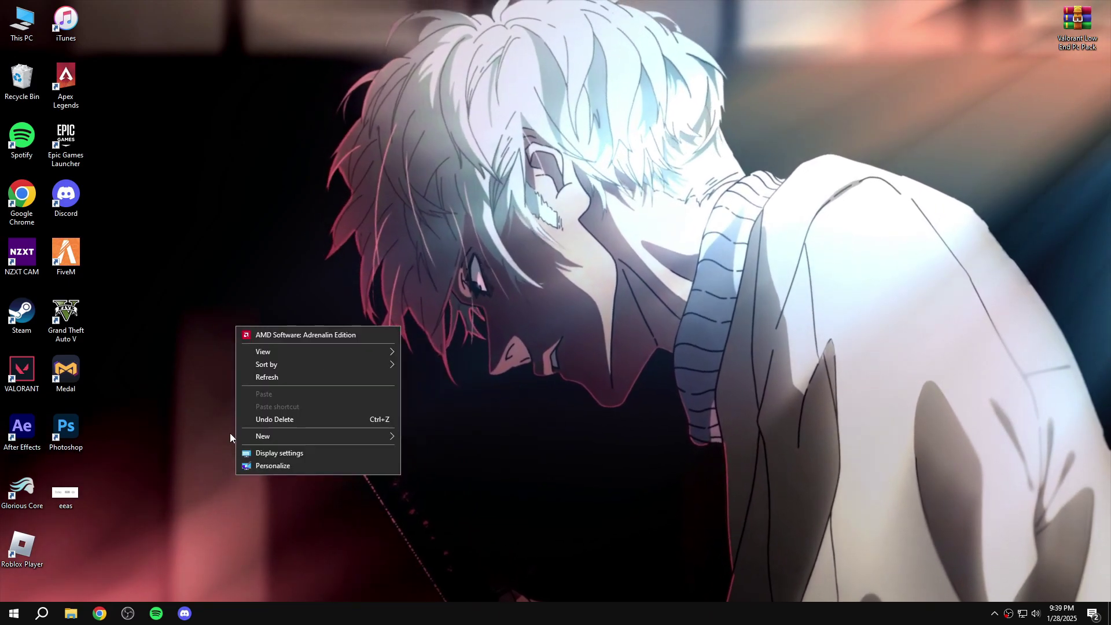
pyautogui.click(289, 455)
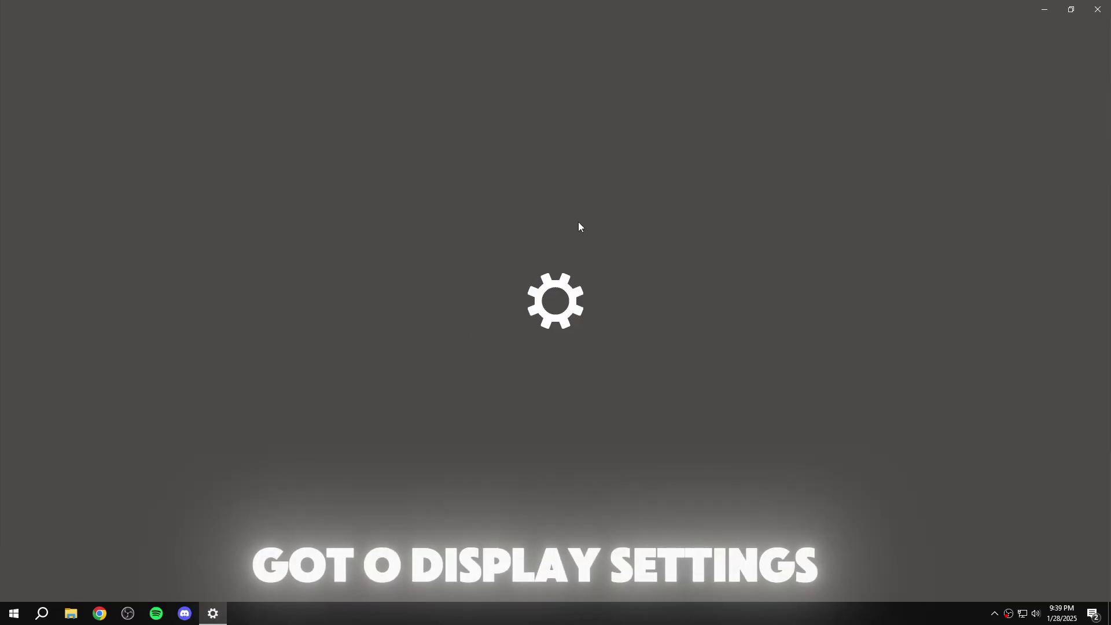
pyautogui.scroll(-1, 307, 484)
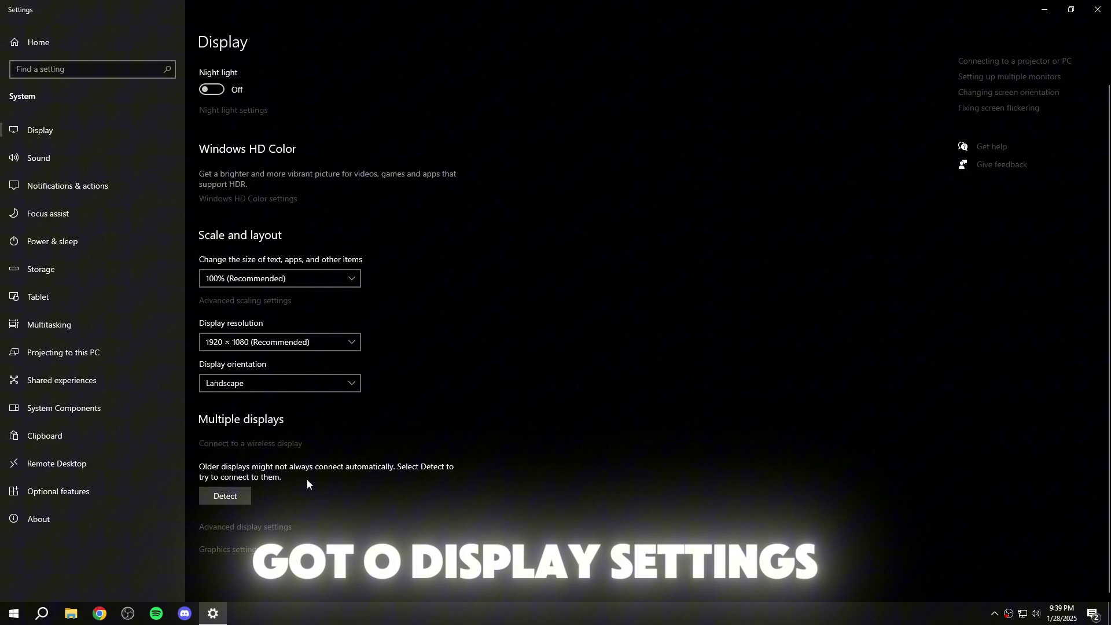
pyautogui.click(221, 551)
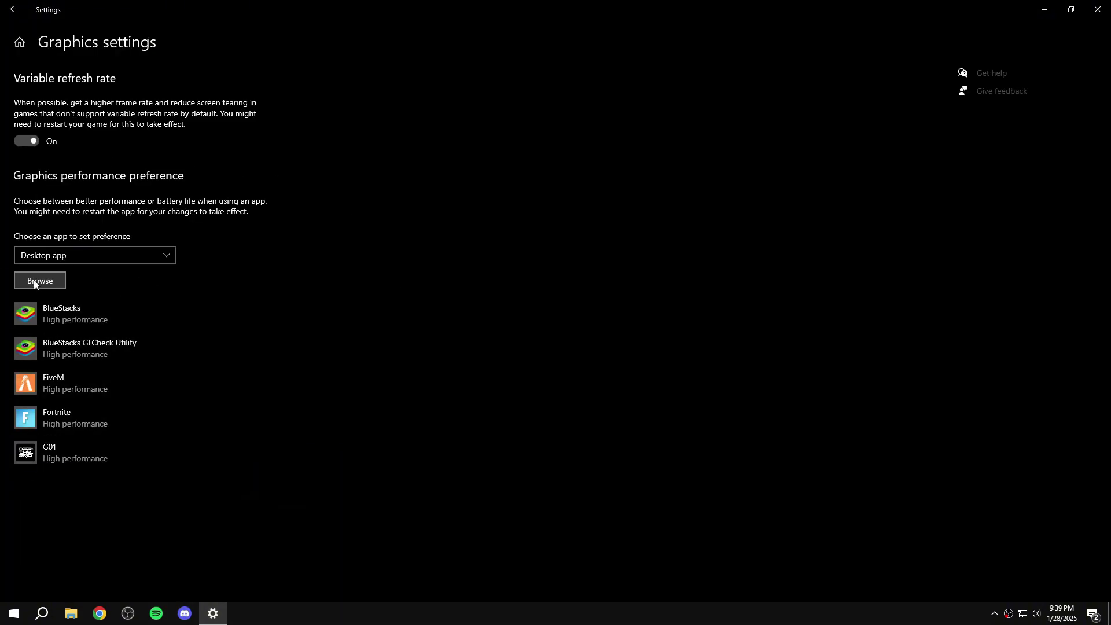
pyautogui.click(36, 281)
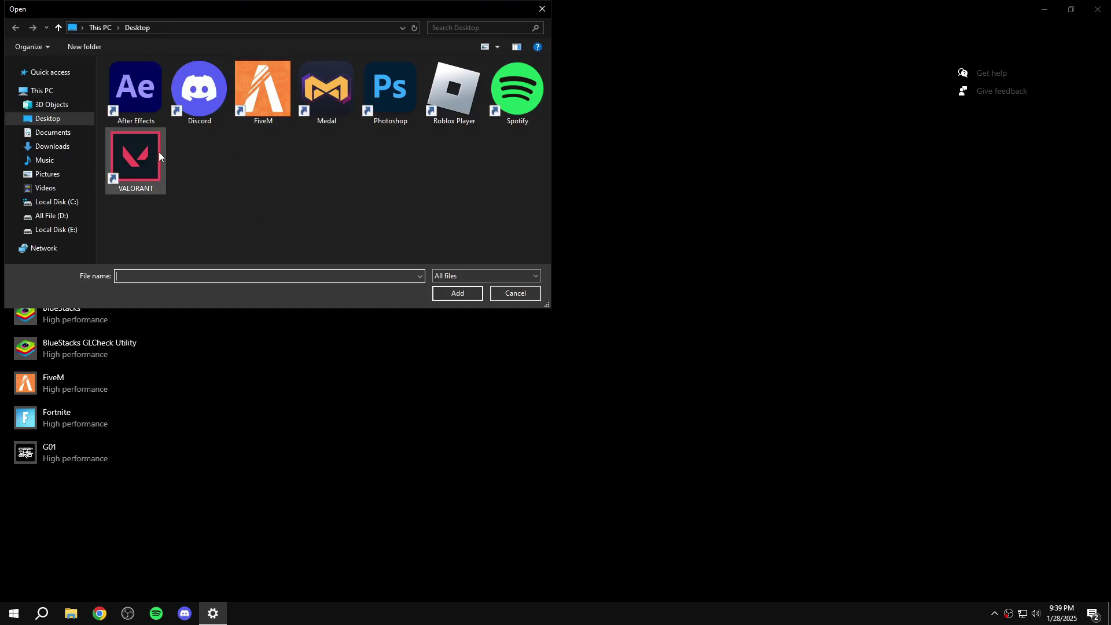
pyautogui.click(159, 151)
pyautogui.click(457, 294)
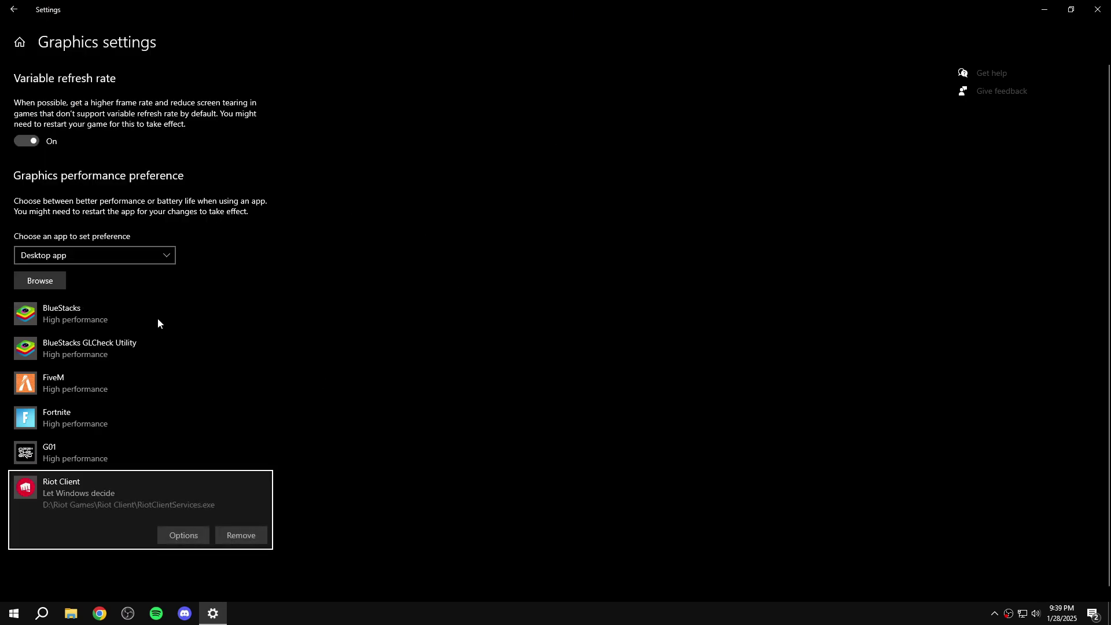
# Set the Riot Client's graphics preference to High performance, save it and close Settings.
pyautogui.click(174, 535)
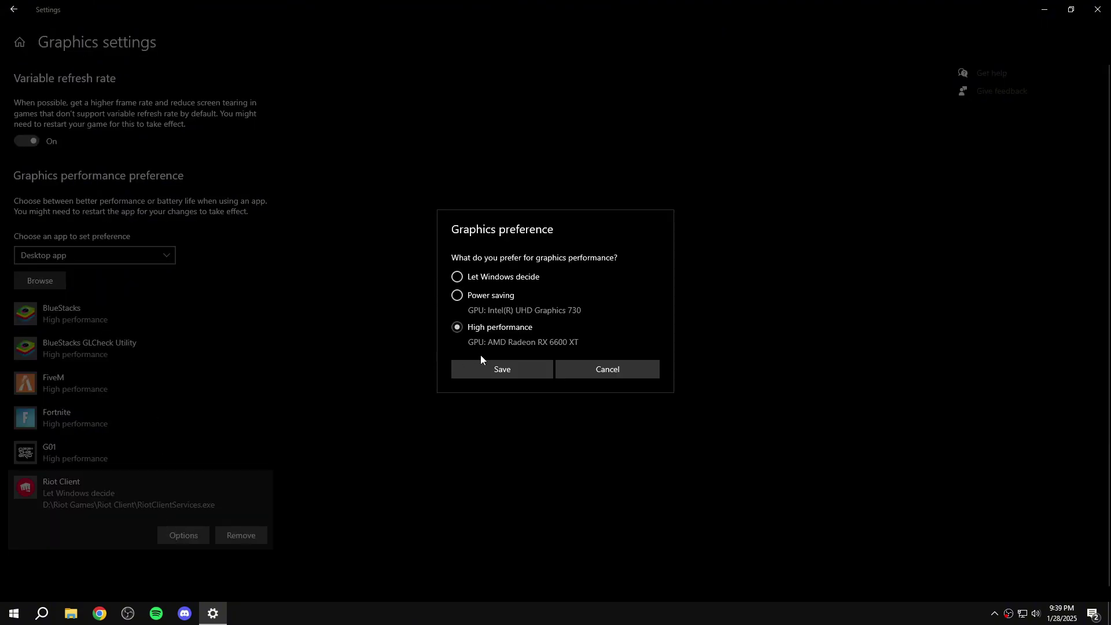
pyautogui.click(503, 372)
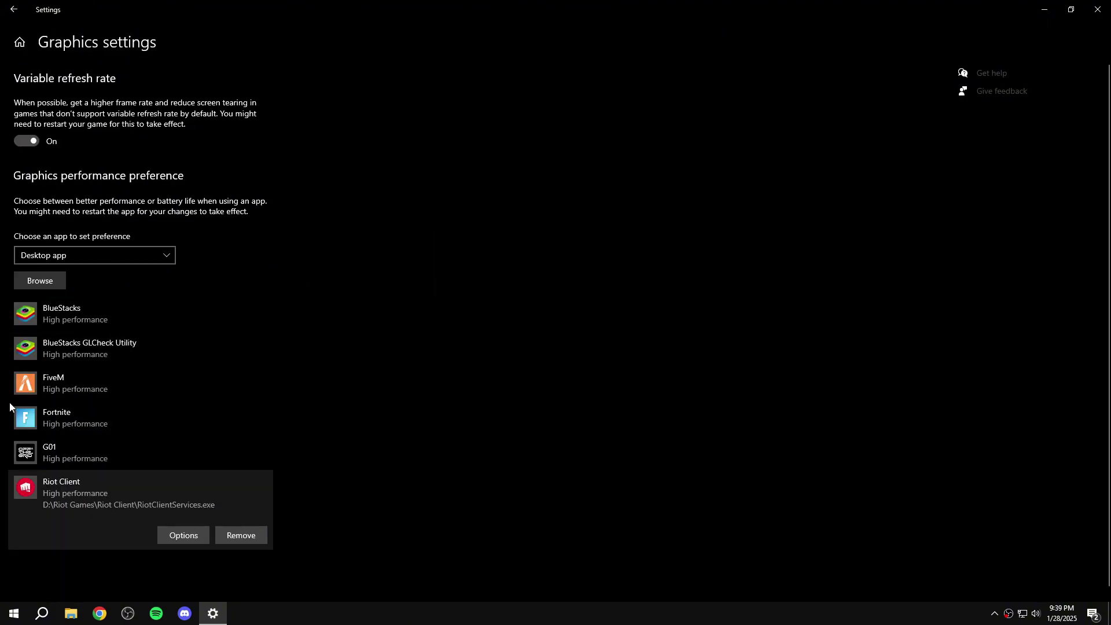
pyautogui.hotkey('alt', 'F4')
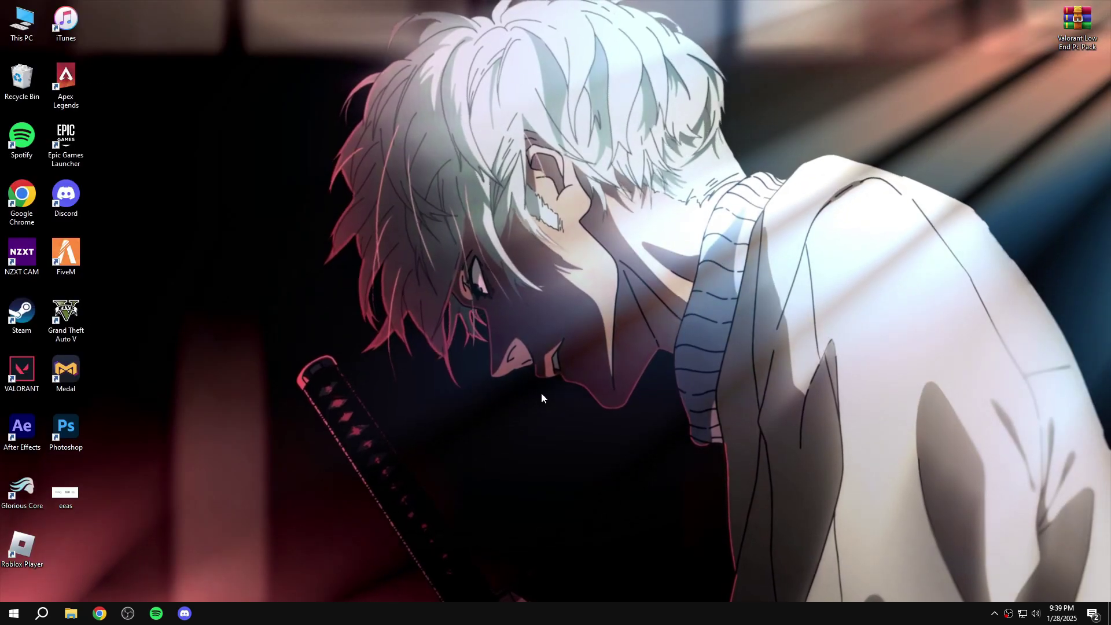
# Search Windows for game mode, check the Game Mode setting and review the Game Bar options.
pyautogui.click(37, 611)
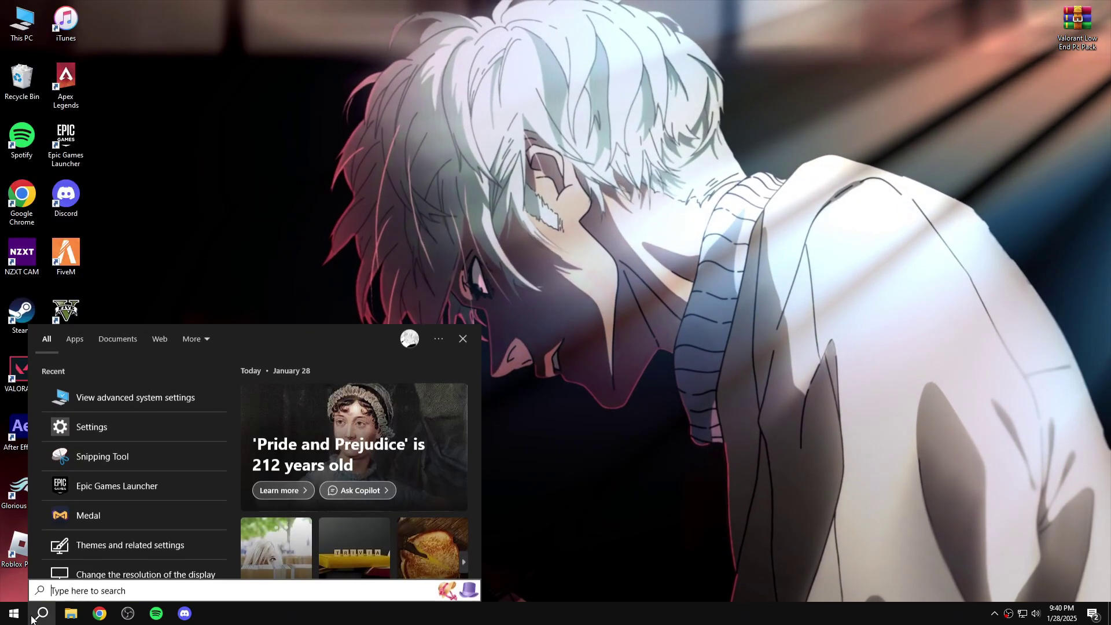
pyautogui.write('game mode')
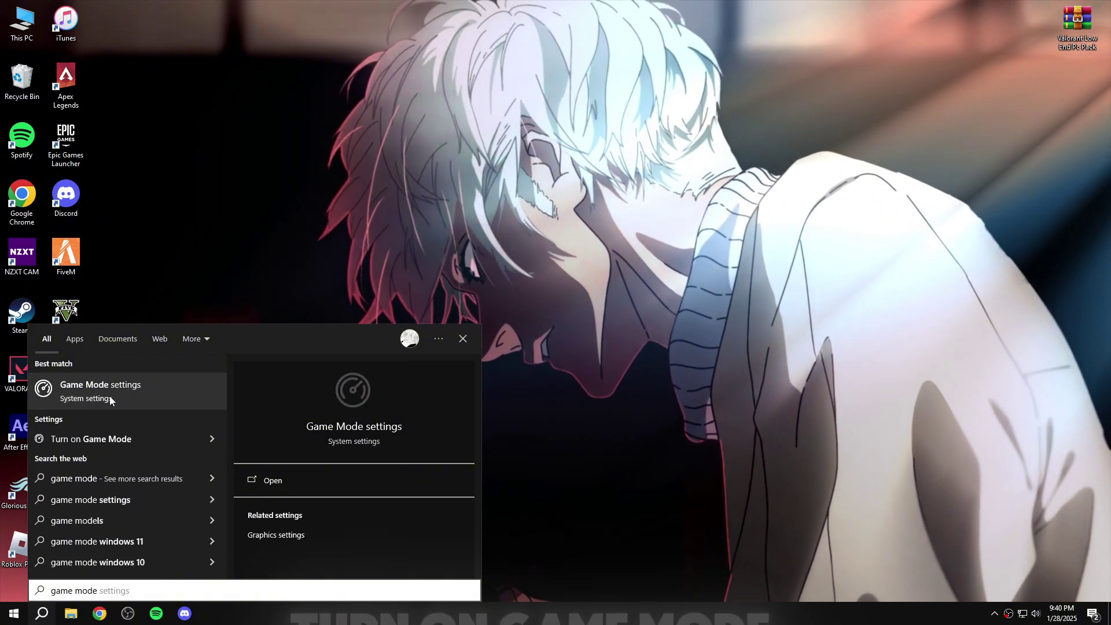
pyautogui.click(95, 391)
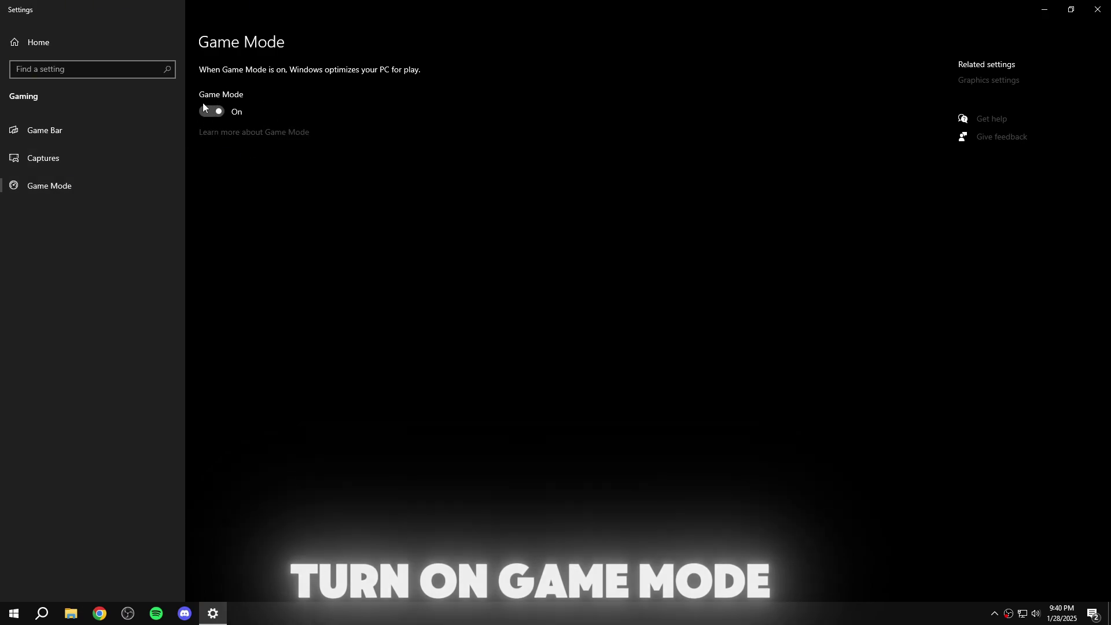
pyautogui.click(74, 135)
pyautogui.click(208, 134)
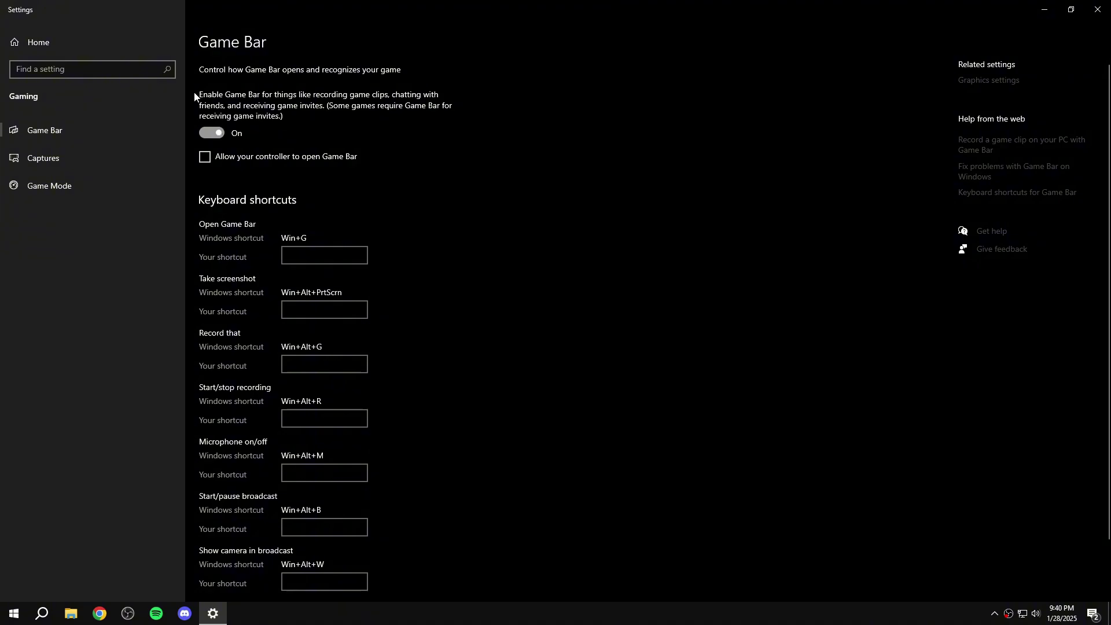
pyautogui.click(206, 158)
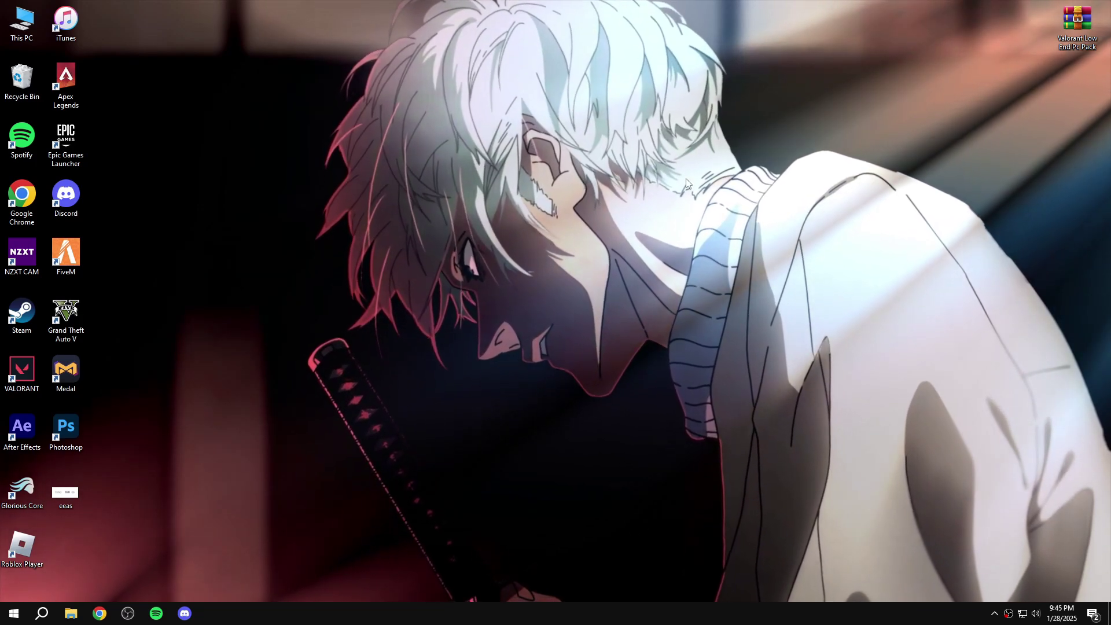
# Extract the Valorant Low End Pc Pack archive onto the desktop and open the extracted folder.
pyautogui.moveTo(1076, 24); pyautogui.dragTo(675, 198)
pyautogui.rightClick(676, 198)
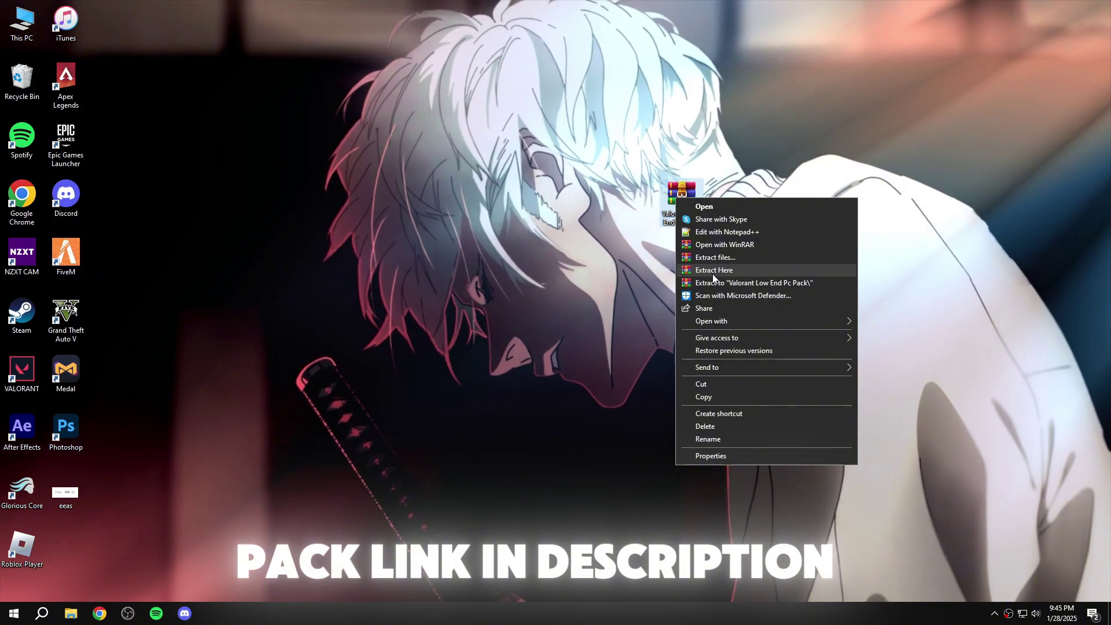
pyautogui.click(712, 271)
pyautogui.moveTo(65, 550); pyautogui.dragTo(504, 201)
pyautogui.doubleClick(504, 201)
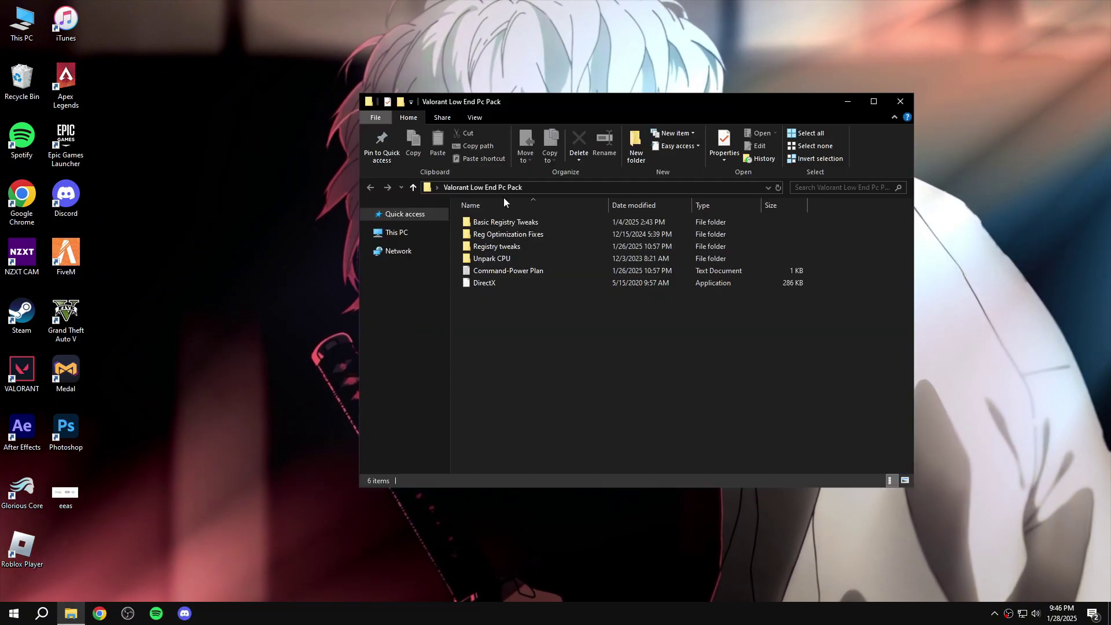
# Add the Wake Up Cores and System Responsiveness files from the Basic Registry Tweaks folder to the registry.
pyautogui.doubleClick(486, 224)
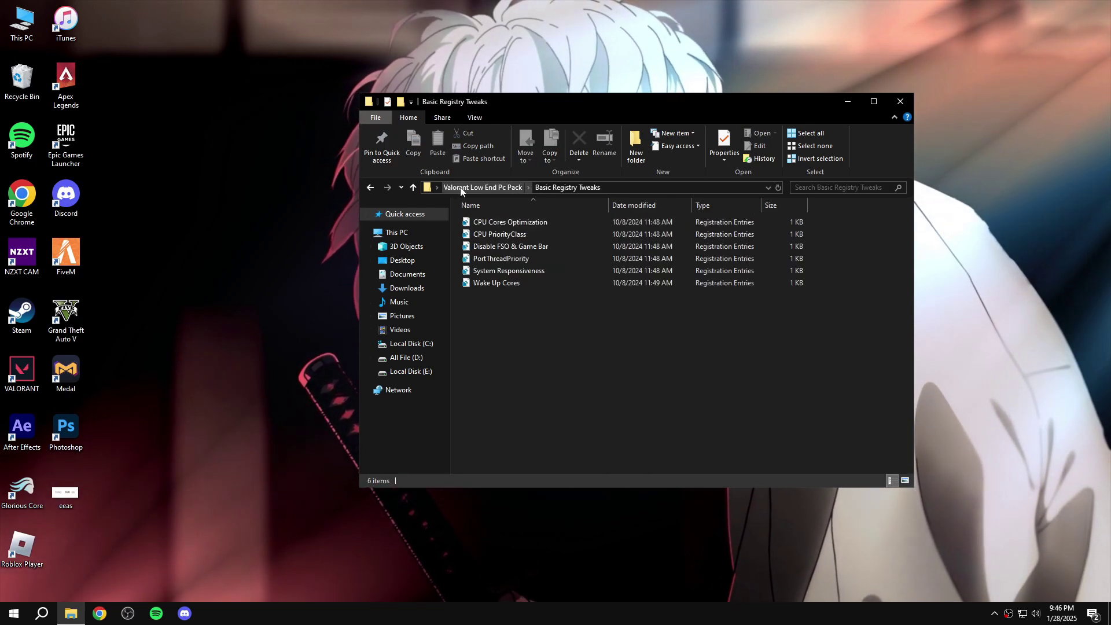
pyautogui.doubleClick(494, 286)
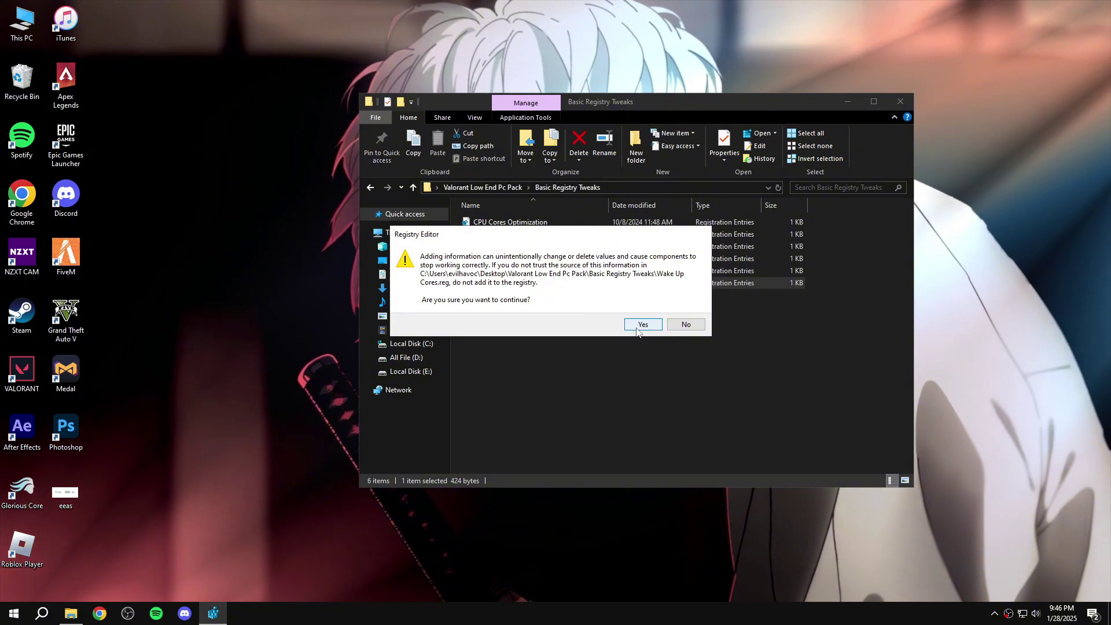
pyautogui.click(639, 325)
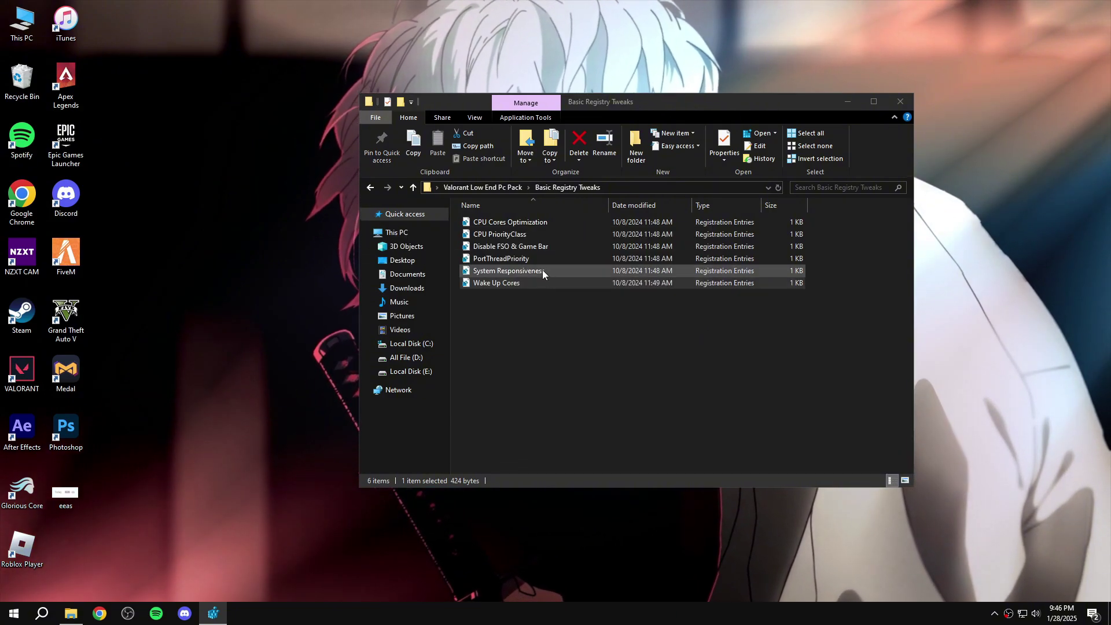
pyautogui.doubleClick(543, 271)
pyautogui.click(641, 326)
pyautogui.click(678, 313)
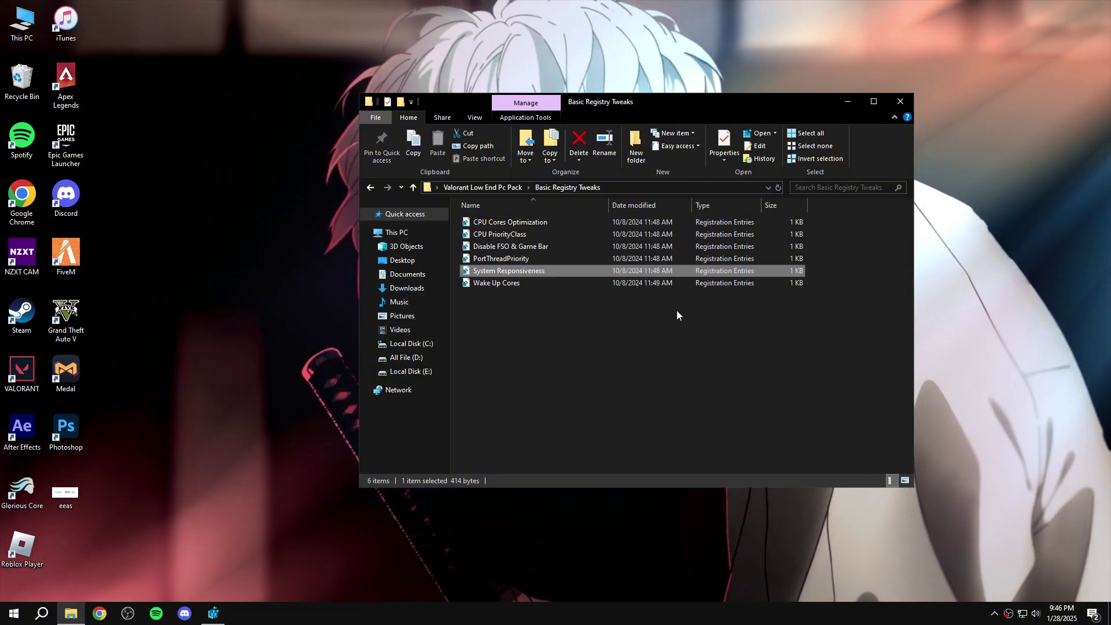
# Add the PortThreadPriority and Disable FSO & Game Bar files to the registry.
pyautogui.doubleClick(558, 261)
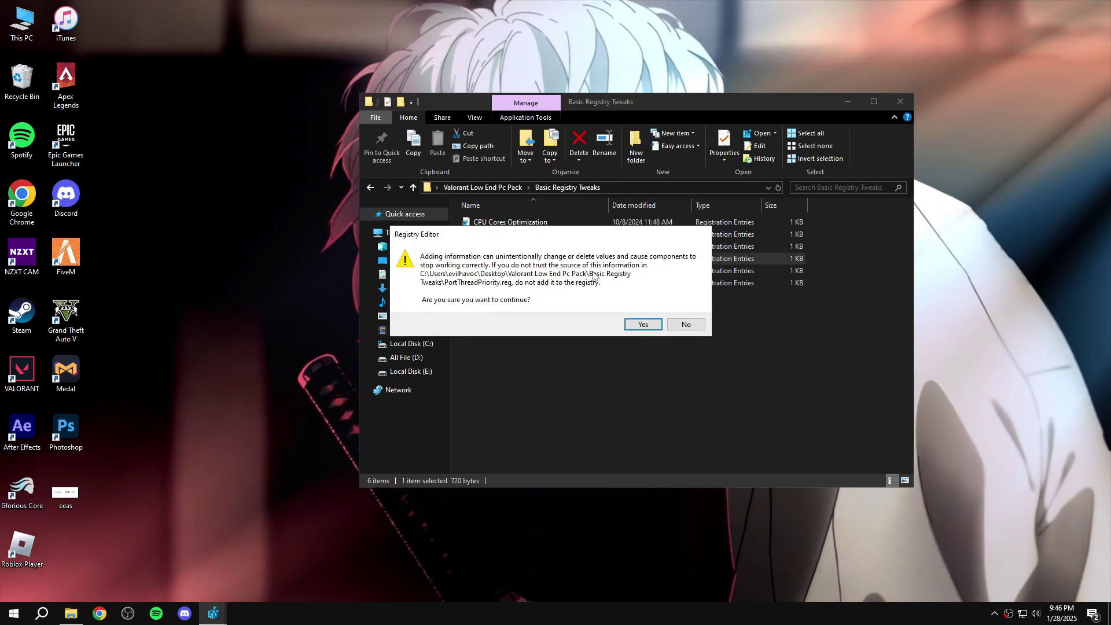
pyautogui.click(639, 324)
pyautogui.click(686, 312)
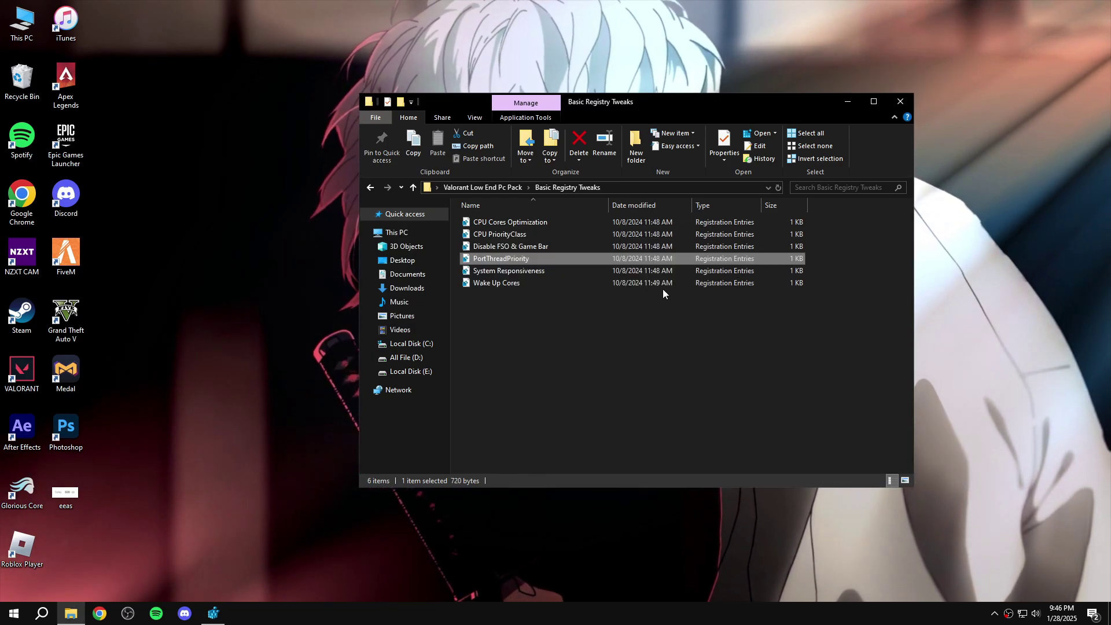
pyautogui.doubleClick(520, 246)
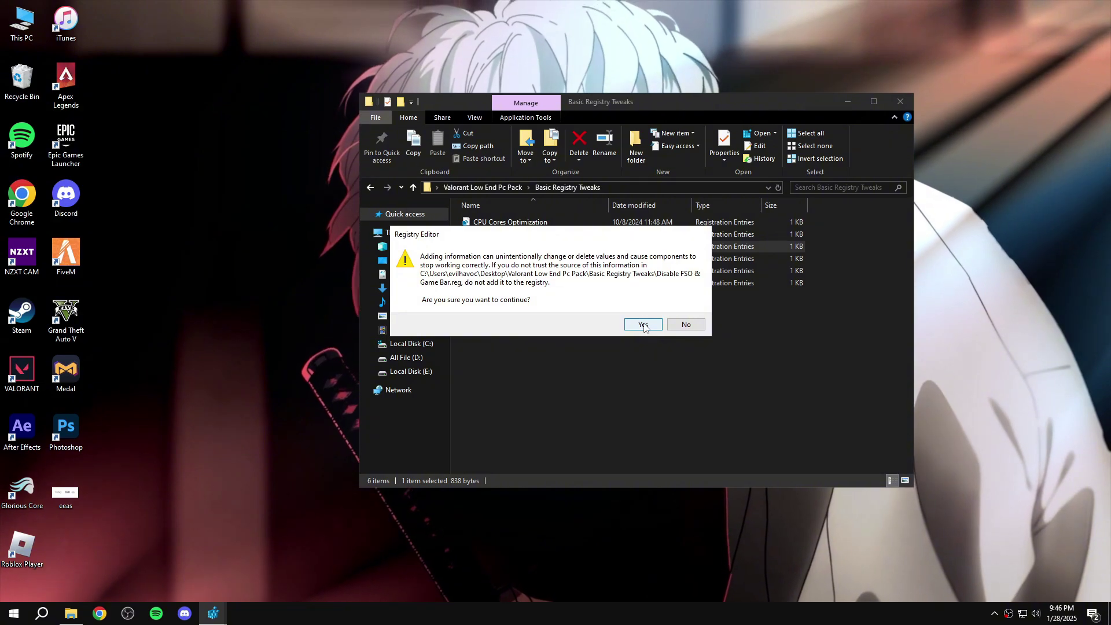
pyautogui.click(644, 326)
pyautogui.click(685, 312)
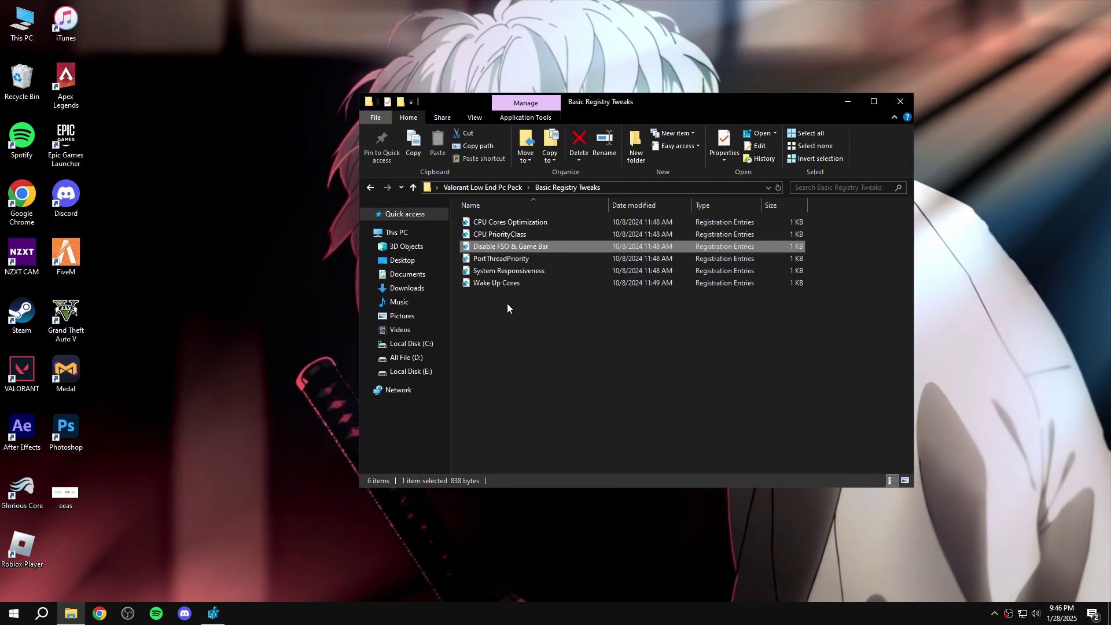
# Add the CPU PriorityClass and CPU Cores Optimization files to the registry.
pyautogui.doubleClick(497, 234)
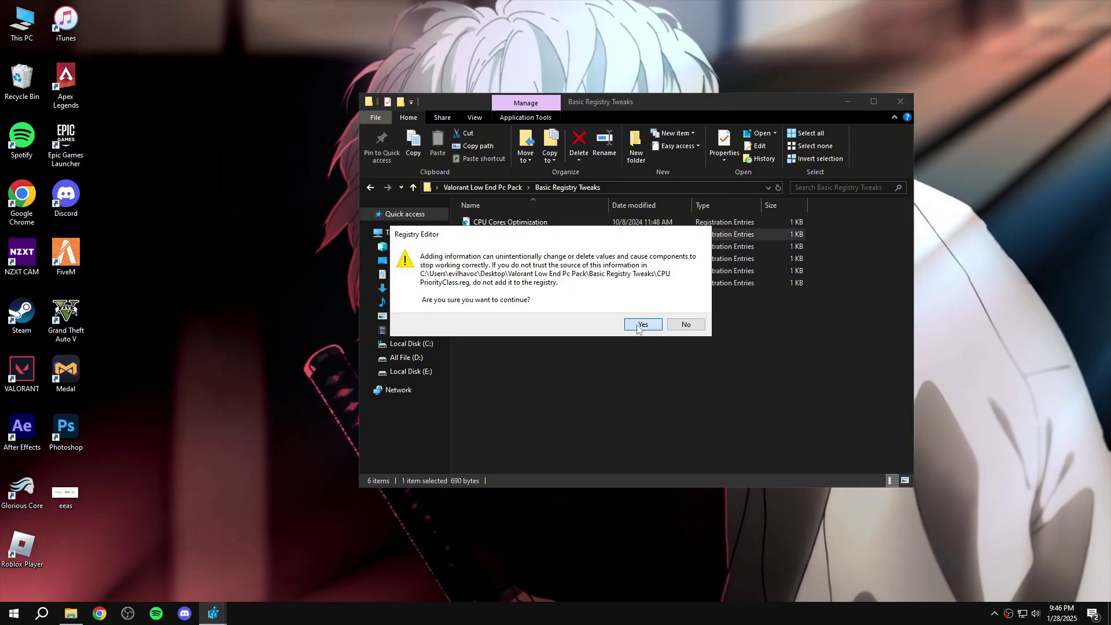
pyautogui.click(639, 328)
pyautogui.click(685, 312)
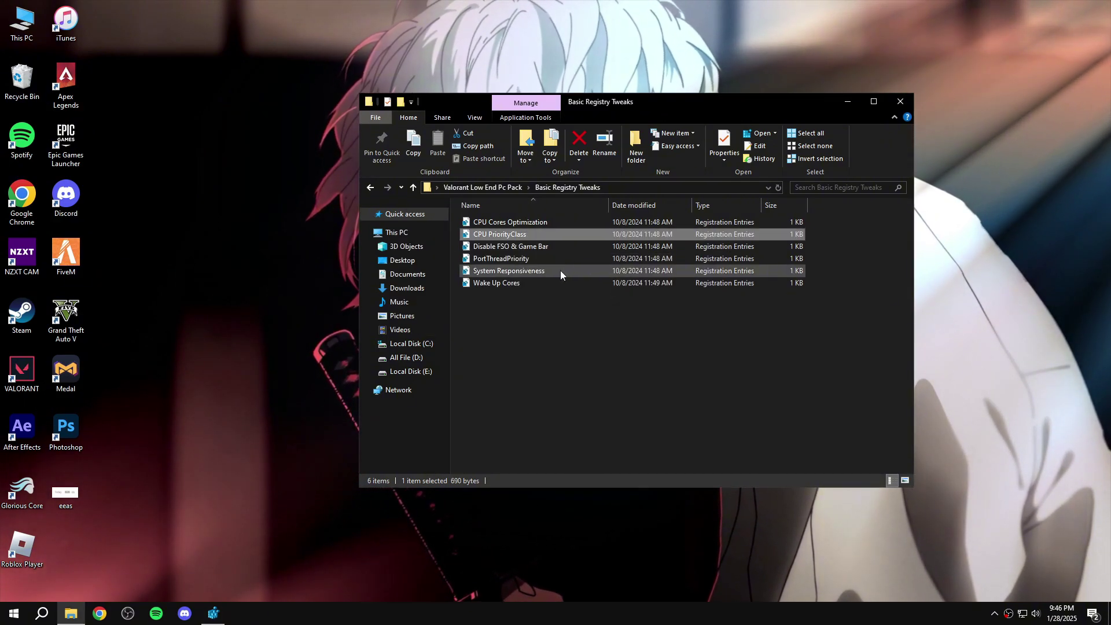
pyautogui.doubleClick(515, 226)
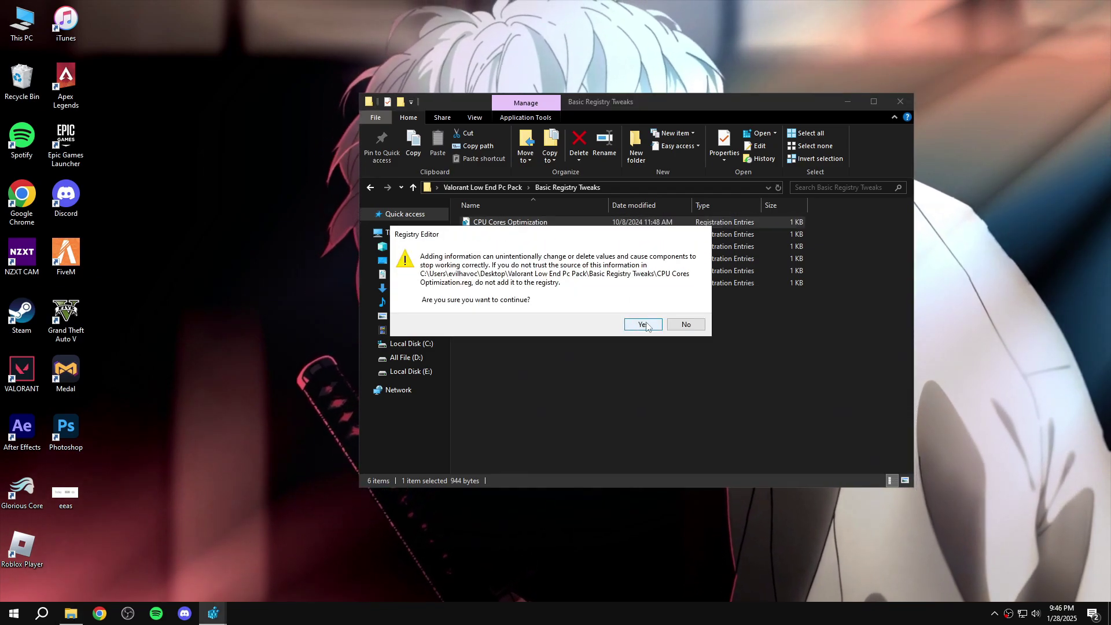
pyautogui.click(644, 326)
pyautogui.click(685, 312)
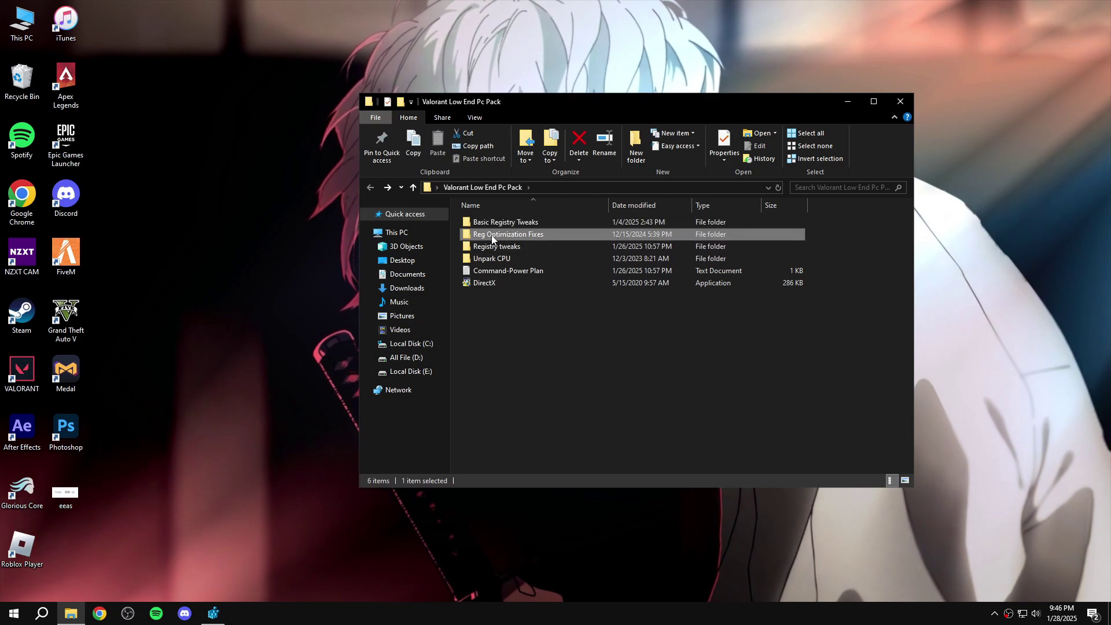
# Add the Disable DVR 1 and Disable DVR 2 files from the pack's Reg Optimization Fixes folder to the registry.
pyautogui.doubleClick(491, 234)
pyautogui.doubleClick(509, 224)
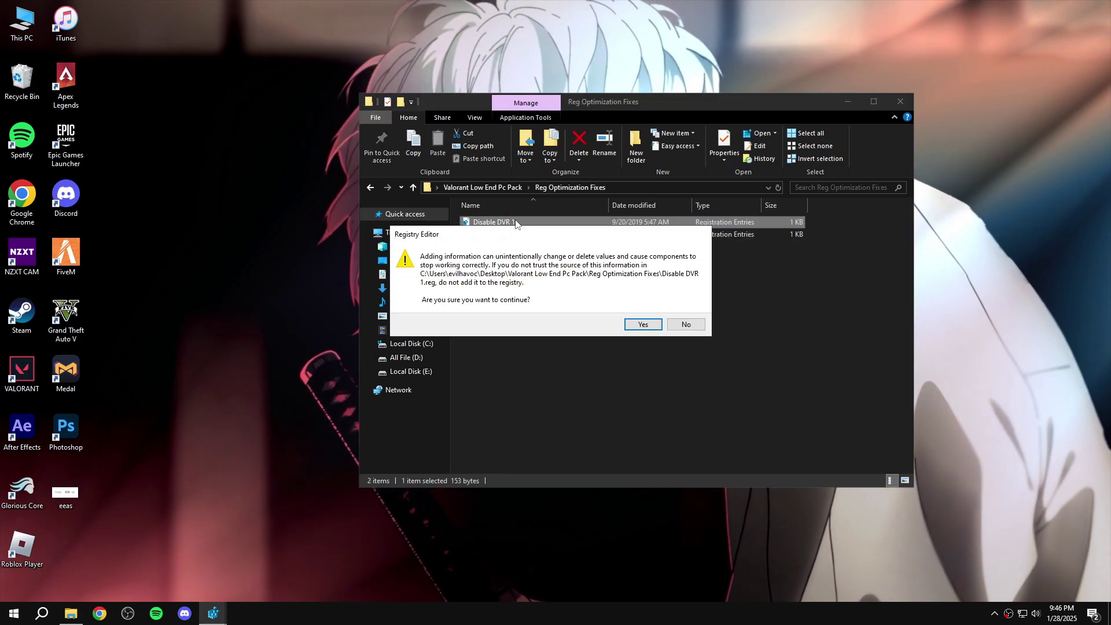
pyautogui.click(644, 325)
pyautogui.click(679, 312)
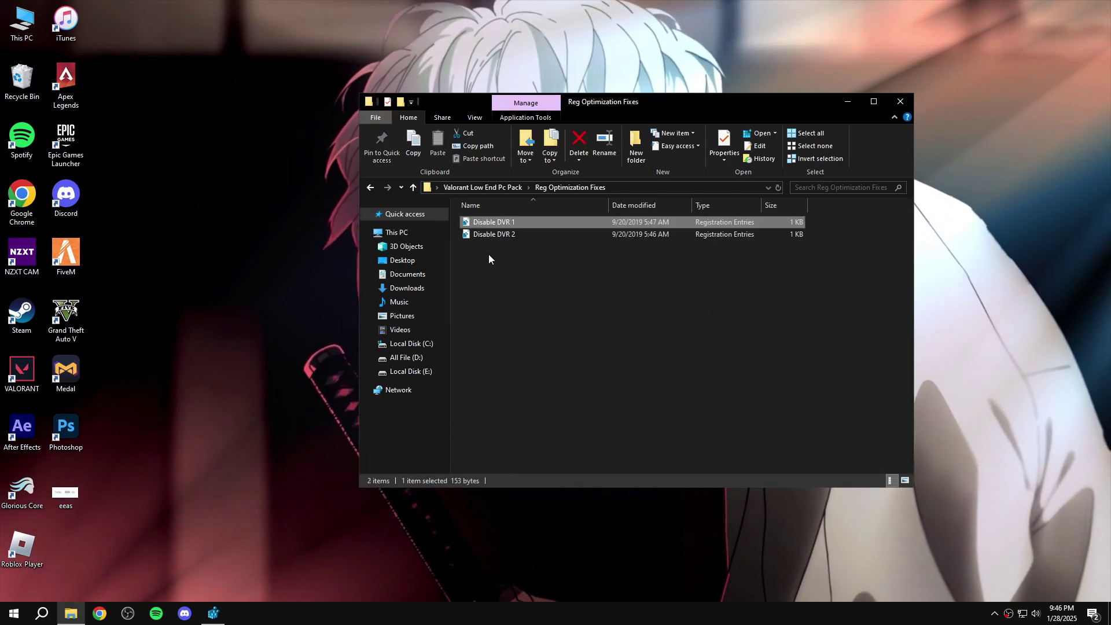
pyautogui.doubleClick(489, 235)
pyautogui.click(642, 325)
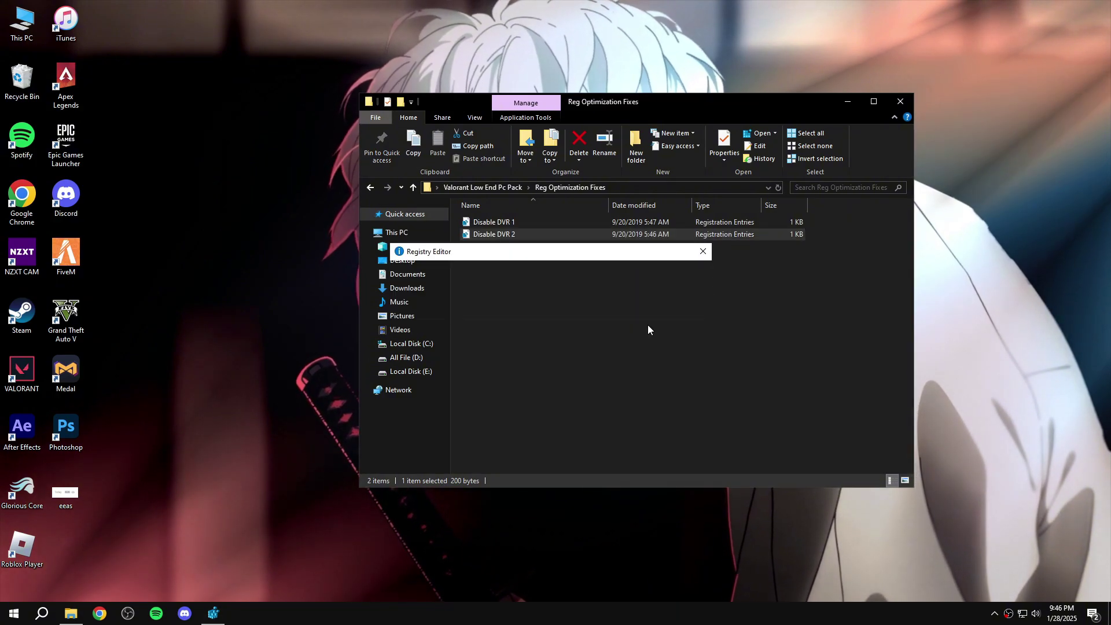
pyautogui.click(679, 310)
# Add the Wake Up All Cores and Prevent Unnecessary Apps From Automatically Starting files from the pack's Registry tweaks folder to the registry.
pyautogui.click(371, 187)
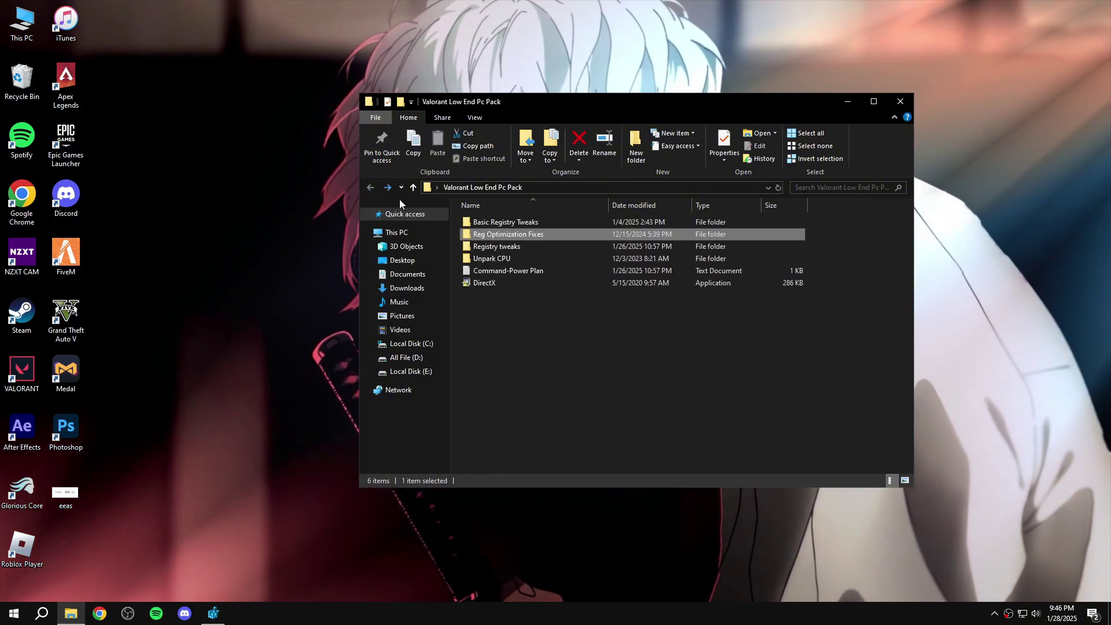
pyautogui.doubleClick(489, 248)
pyautogui.doubleClick(496, 283)
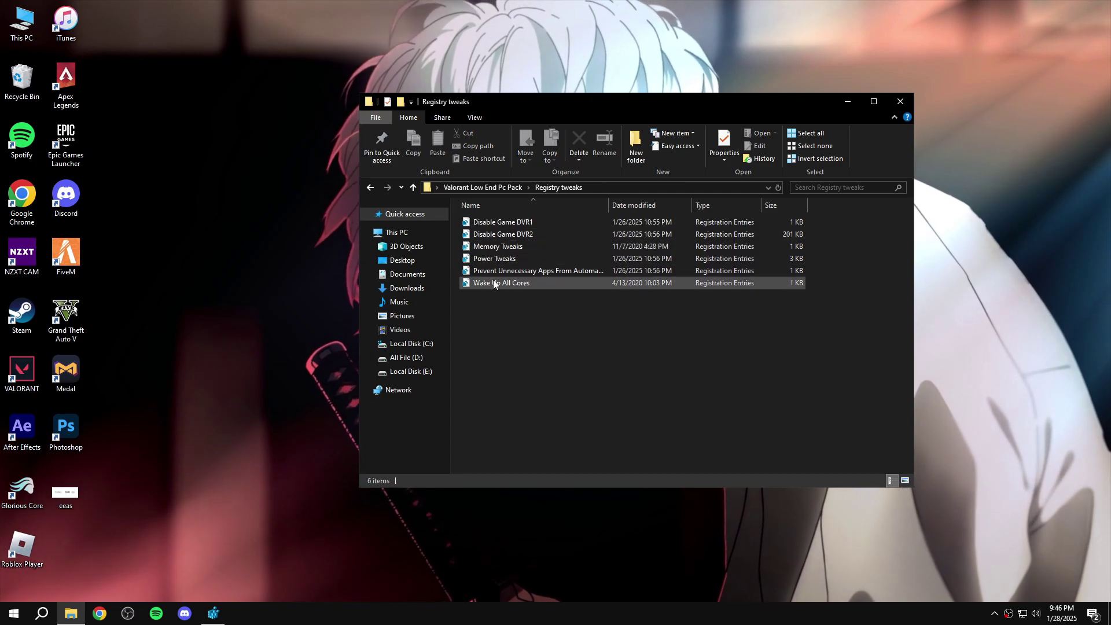
pyautogui.click(643, 325)
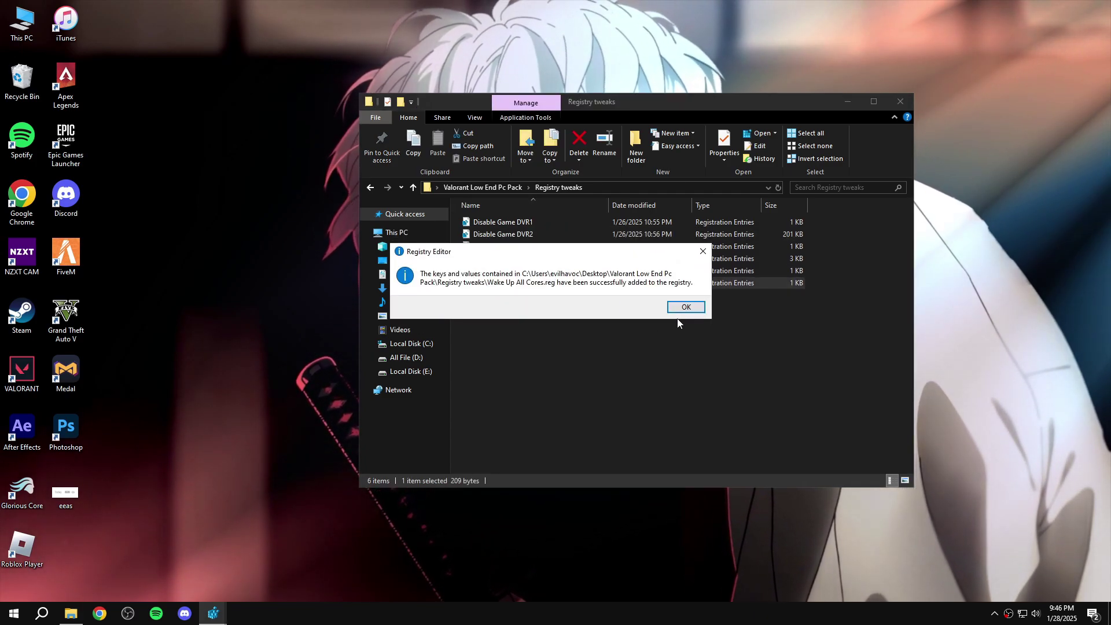
pyautogui.click(684, 309)
pyautogui.doubleClick(534, 270)
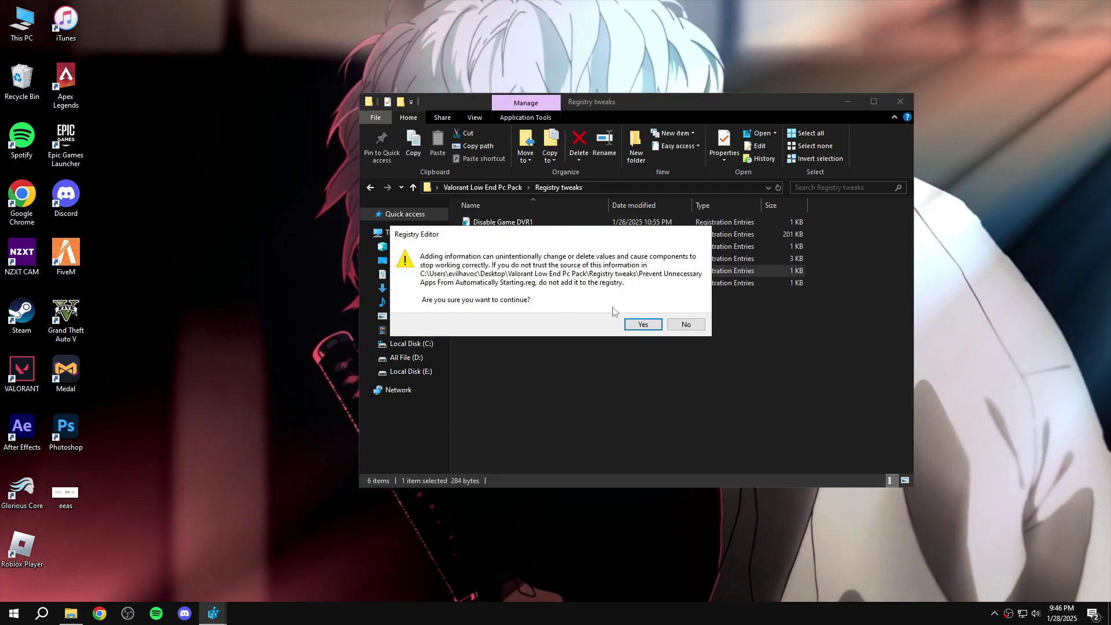
pyautogui.click(639, 327)
pyautogui.click(681, 312)
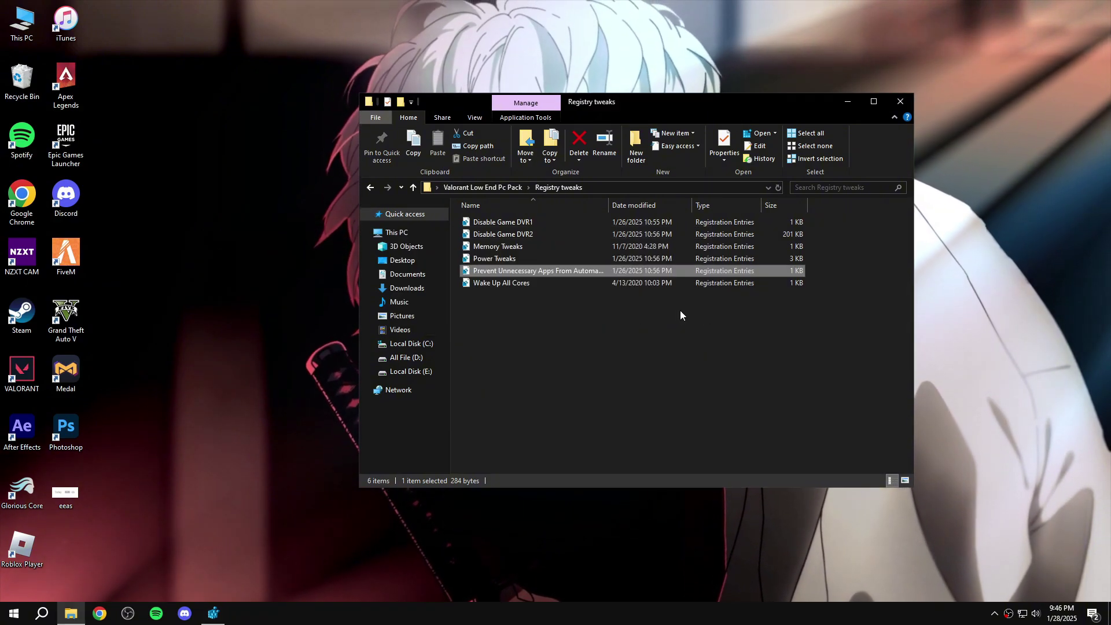
# Add the Power Tweaks and Memory Tweaks files from the Registry tweaks folder to the registry.
pyautogui.doubleClick(490, 260)
pyautogui.click(639, 325)
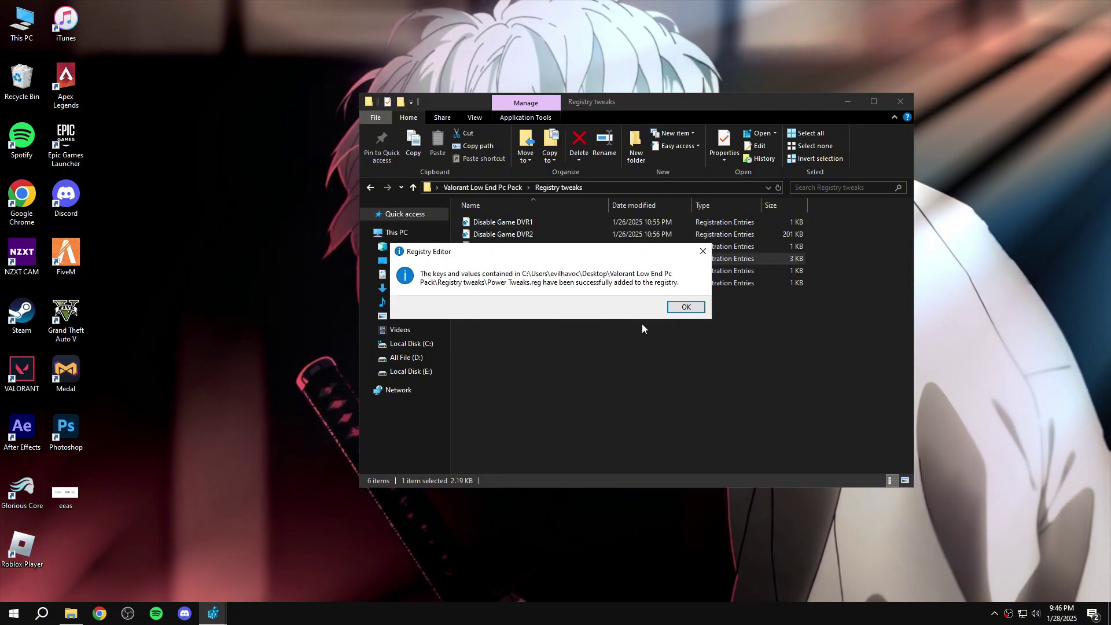
pyautogui.click(684, 308)
pyautogui.click(507, 246)
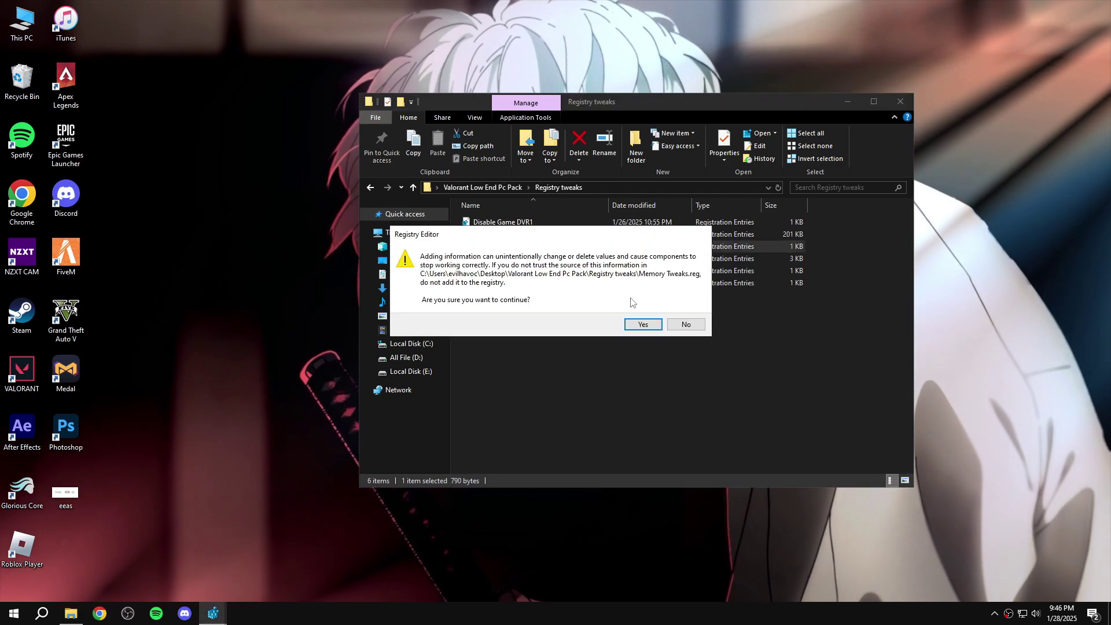
pyautogui.click(650, 327)
pyautogui.click(681, 308)
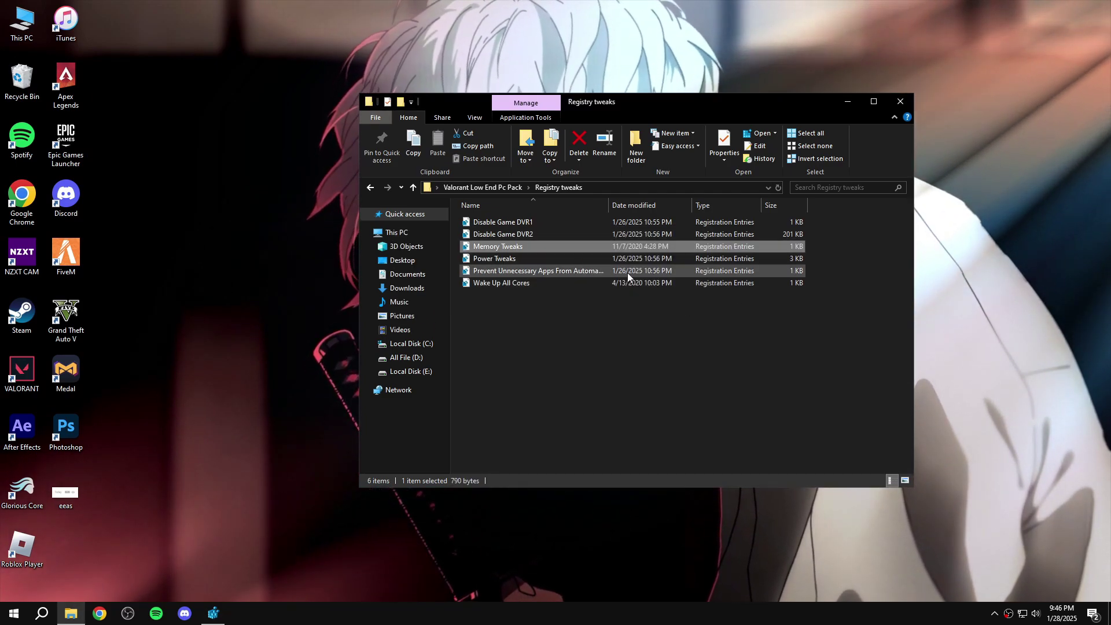
# Add the Disable Game DVR2 and Disable Game DVR1 files from the Registry tweaks folder to the registry.
pyautogui.doubleClick(514, 234)
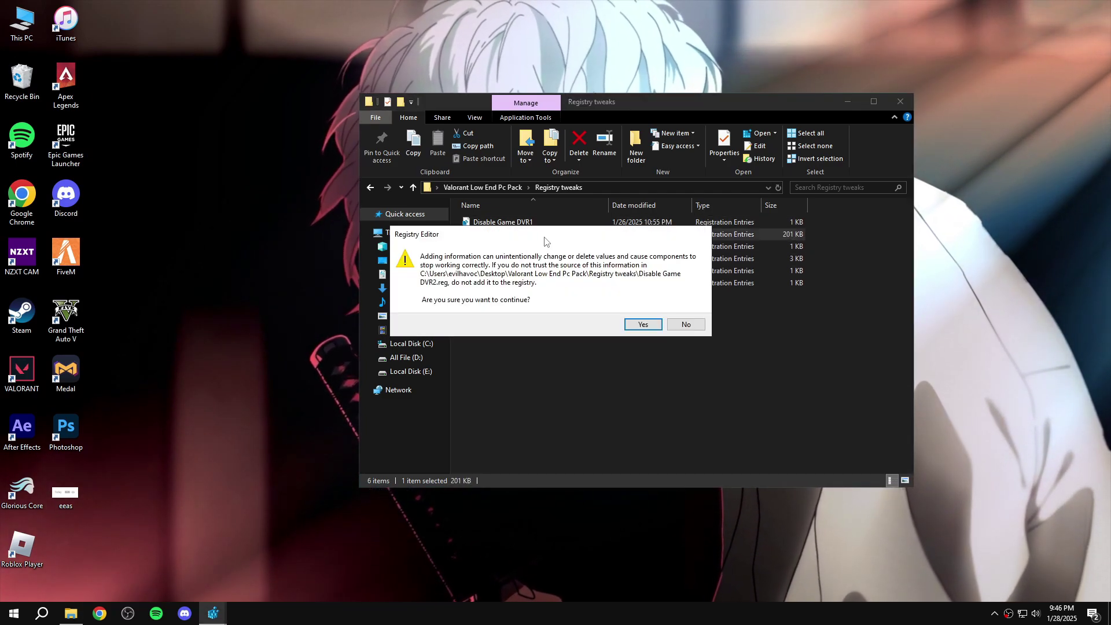
pyautogui.click(642, 324)
pyautogui.click(678, 308)
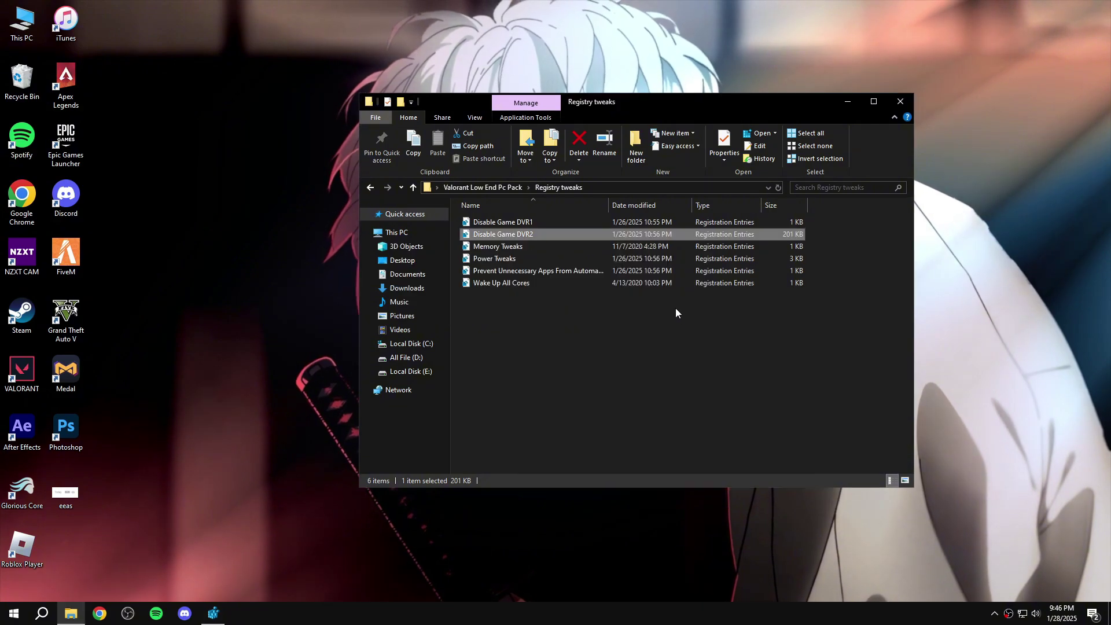
pyautogui.doubleClick(514, 223)
pyautogui.click(637, 322)
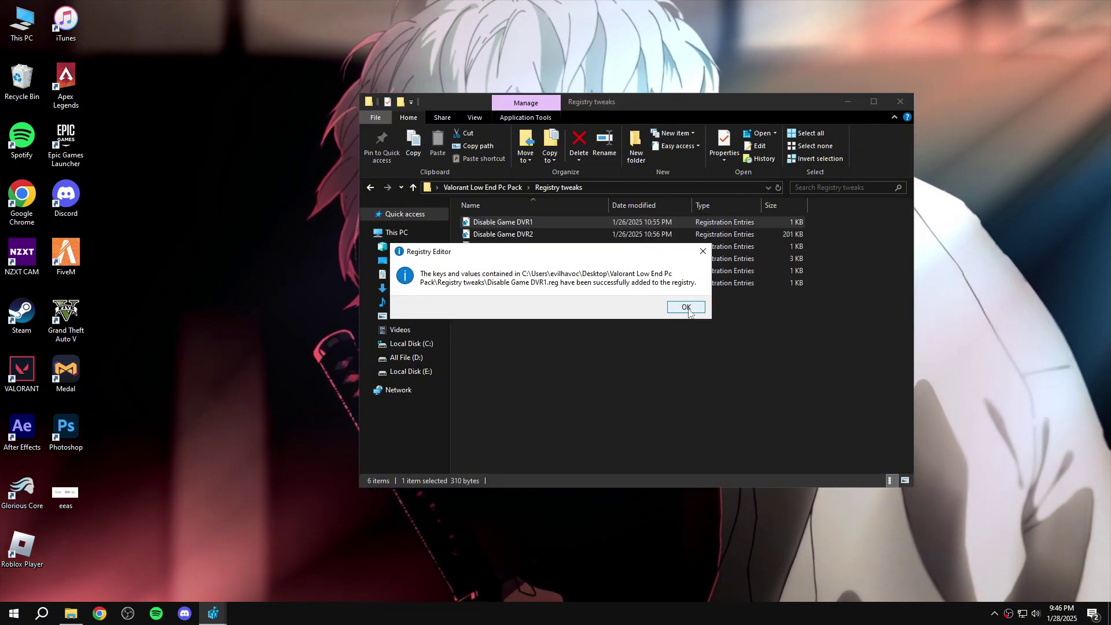
pyautogui.click(682, 307)
# Run UnparkCpu from the pack's Unpark CPU folder and apply the Bitsum Highest Performance power plan with the core parking index at 100%.
pyautogui.hotkey('alt', 'Left')
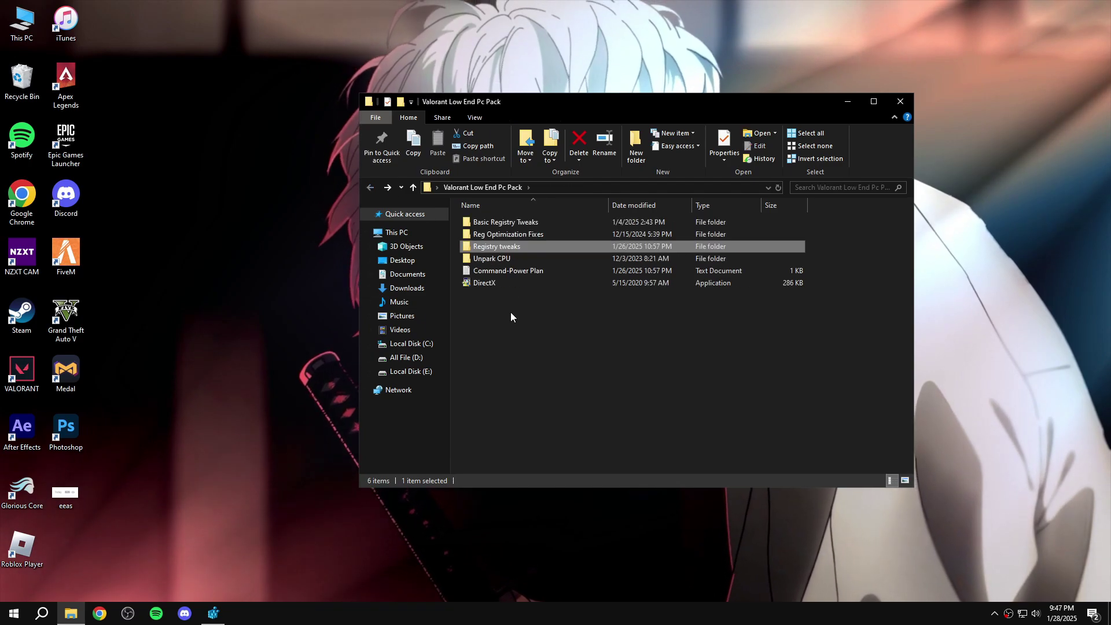
pyautogui.doubleClick(491, 260)
pyautogui.doubleClick(497, 224)
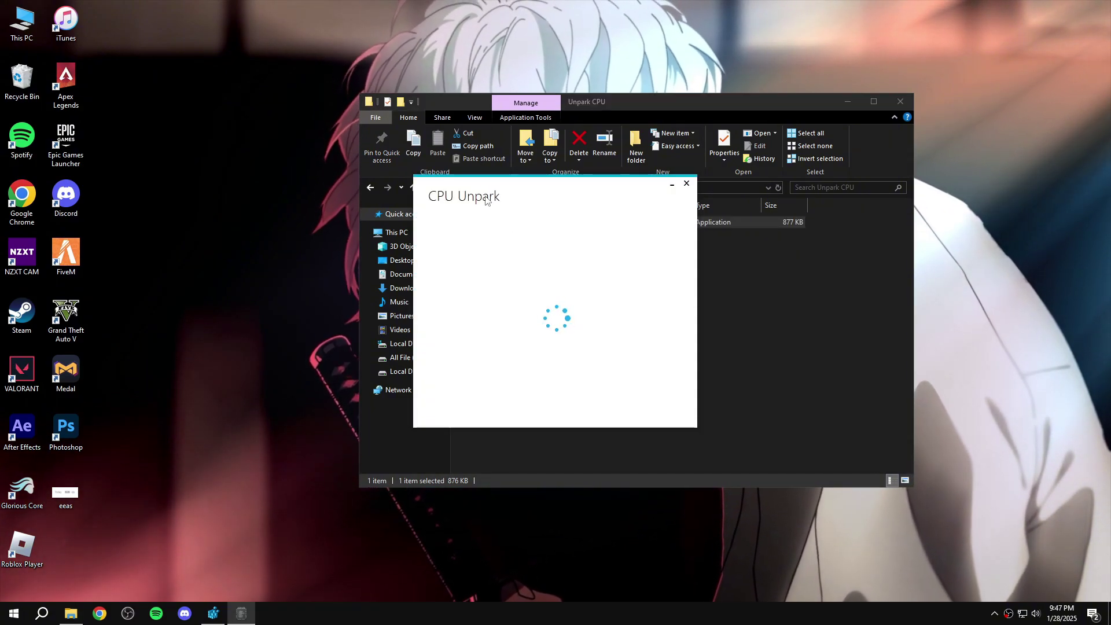
pyautogui.moveTo(484, 200); pyautogui.dragTo(516, 206)
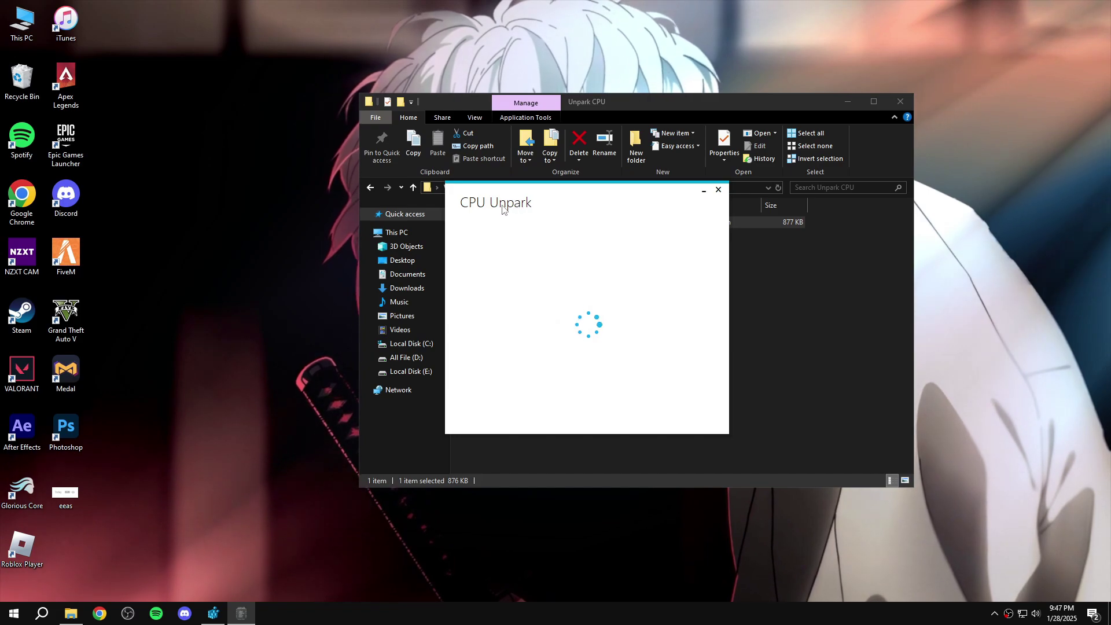
pyautogui.click(586, 322)
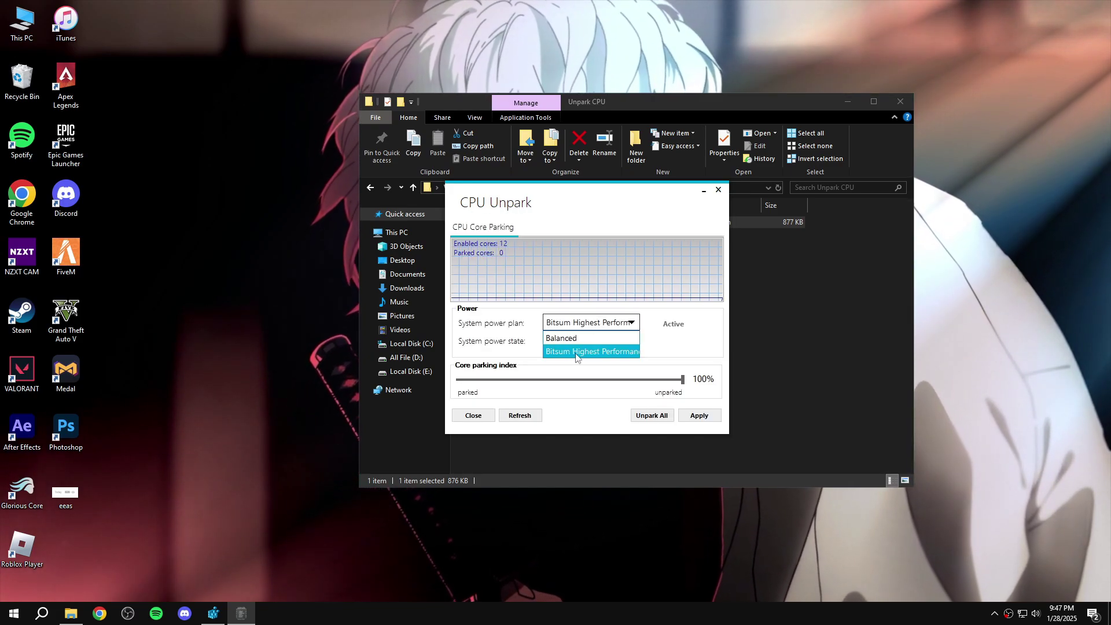
pyautogui.click(576, 353)
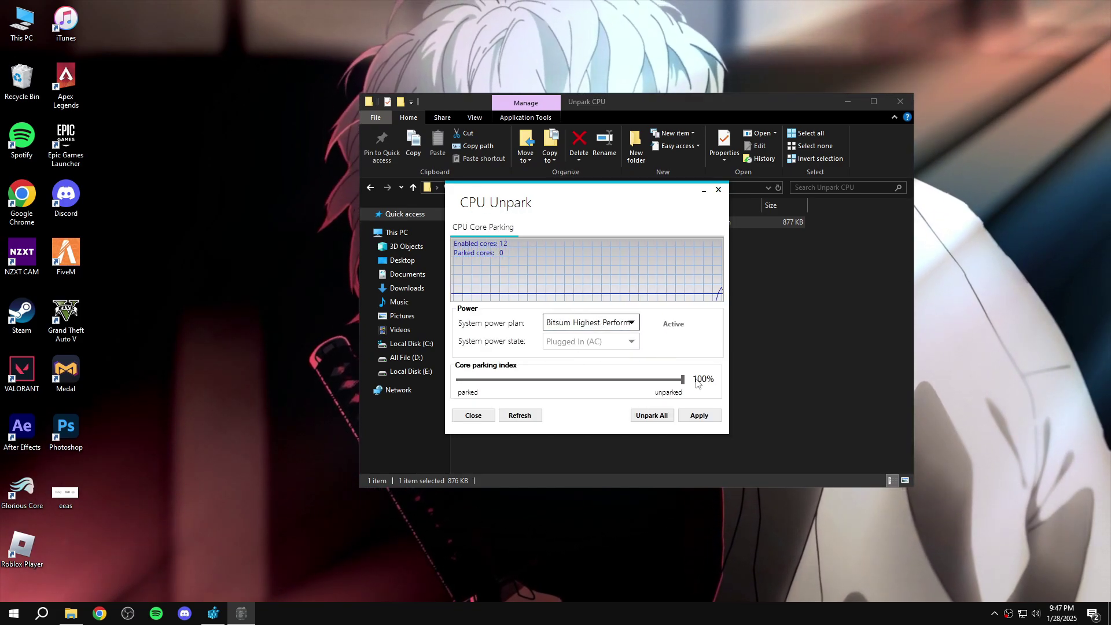
pyautogui.click(698, 415)
pyautogui.click(664, 340)
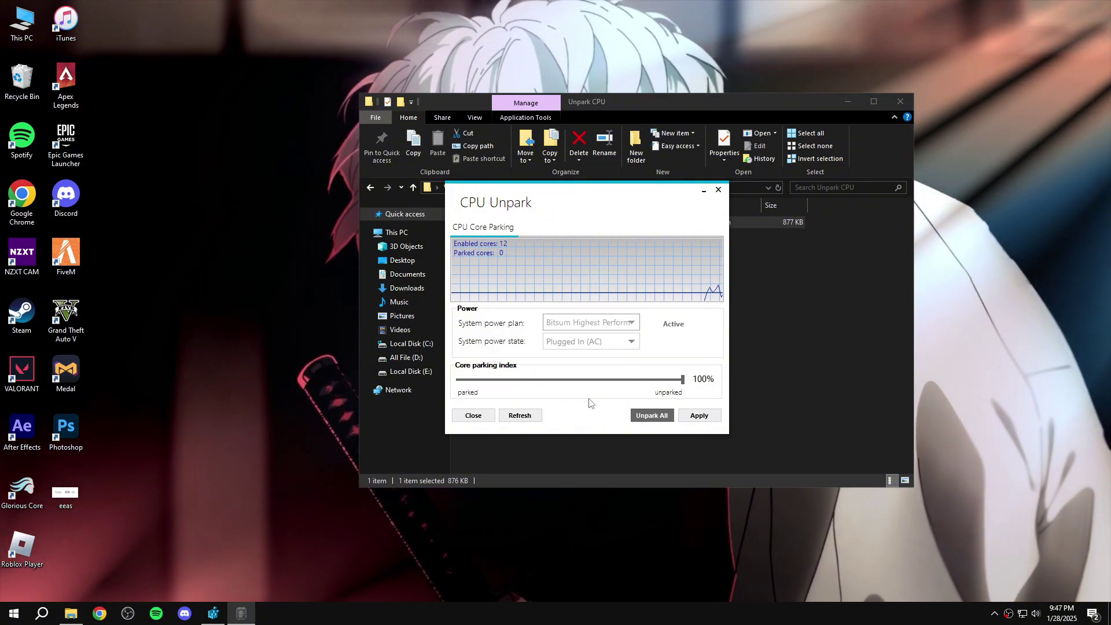
pyautogui.click(718, 190)
# Open the pack's Command-Power Plan text file and launch Command Prompt, placing its window clear of the text.
pyautogui.click(370, 187)
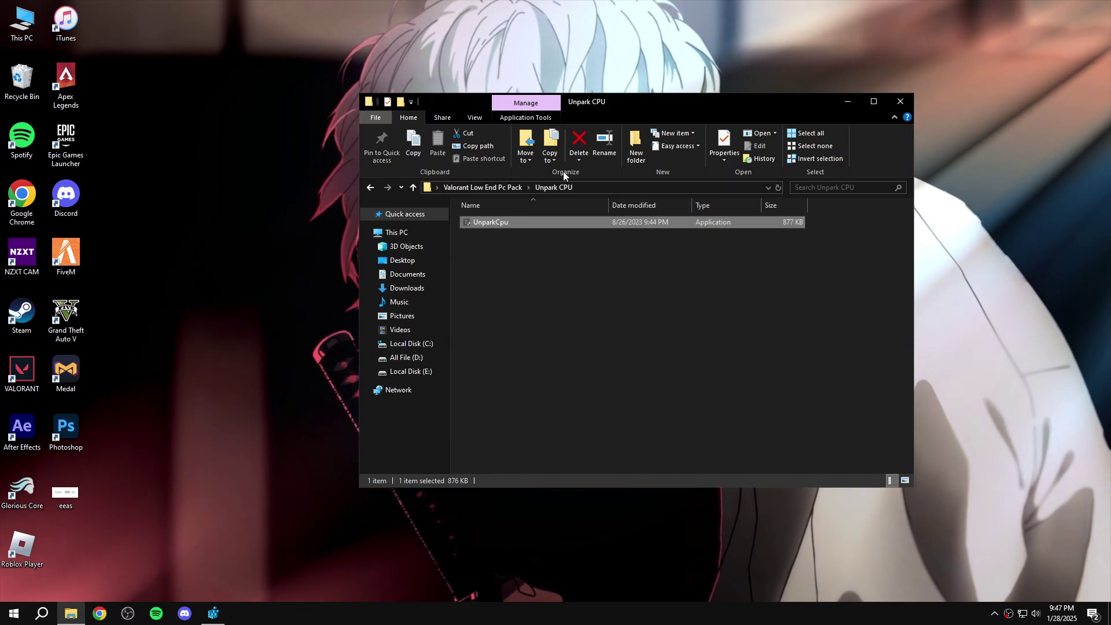
pyautogui.doubleClick(503, 270)
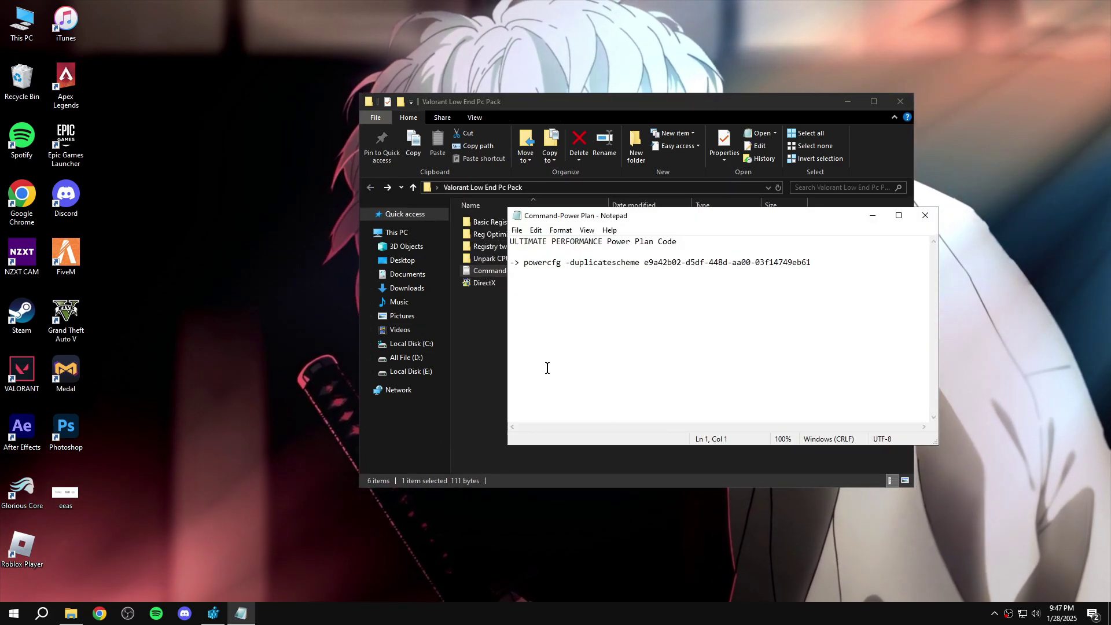
pyautogui.click(42, 615)
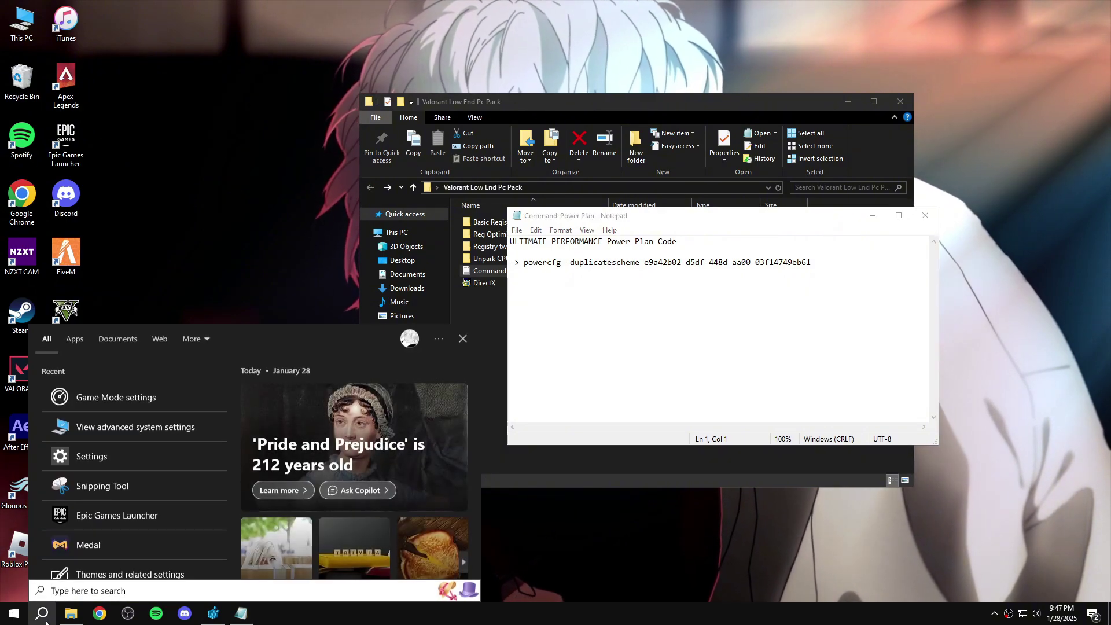
pyautogui.write('c')
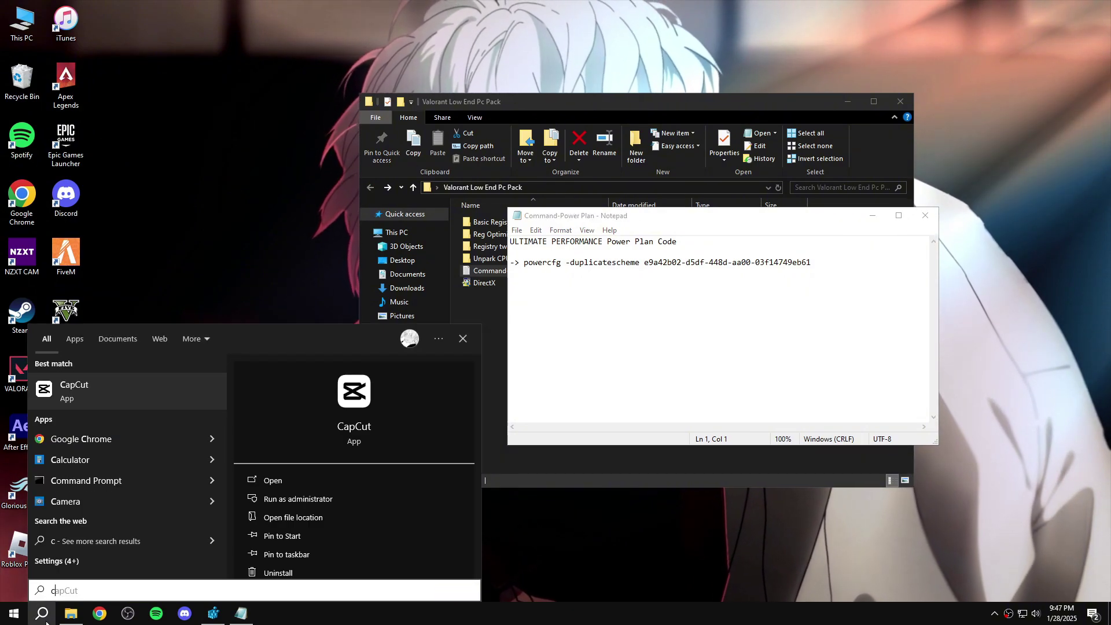
pyautogui.write('om')
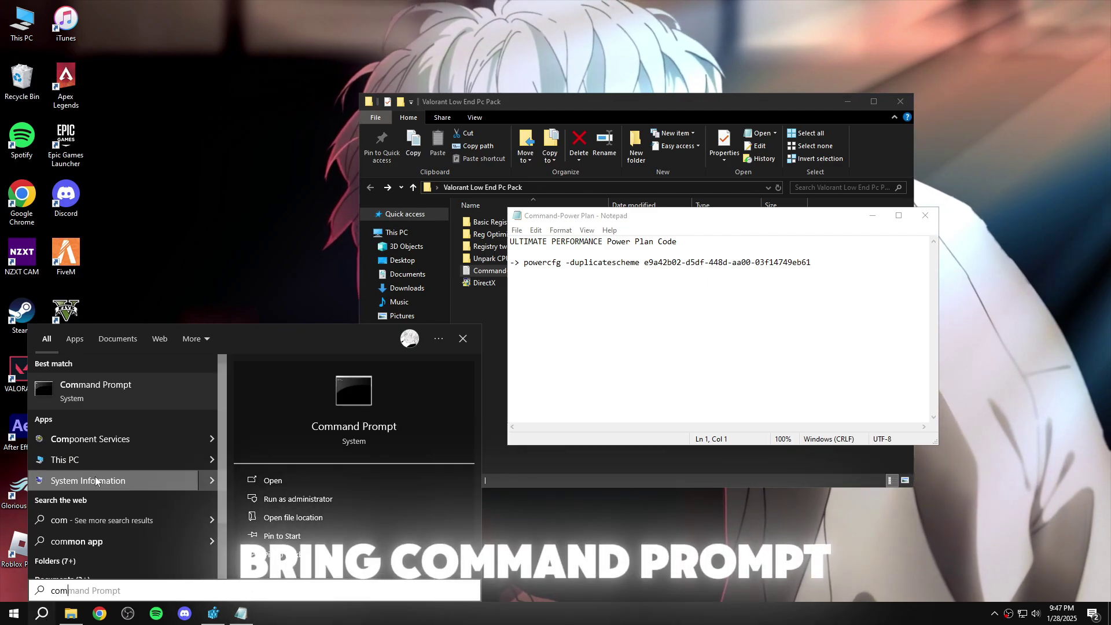
pyautogui.click(127, 395)
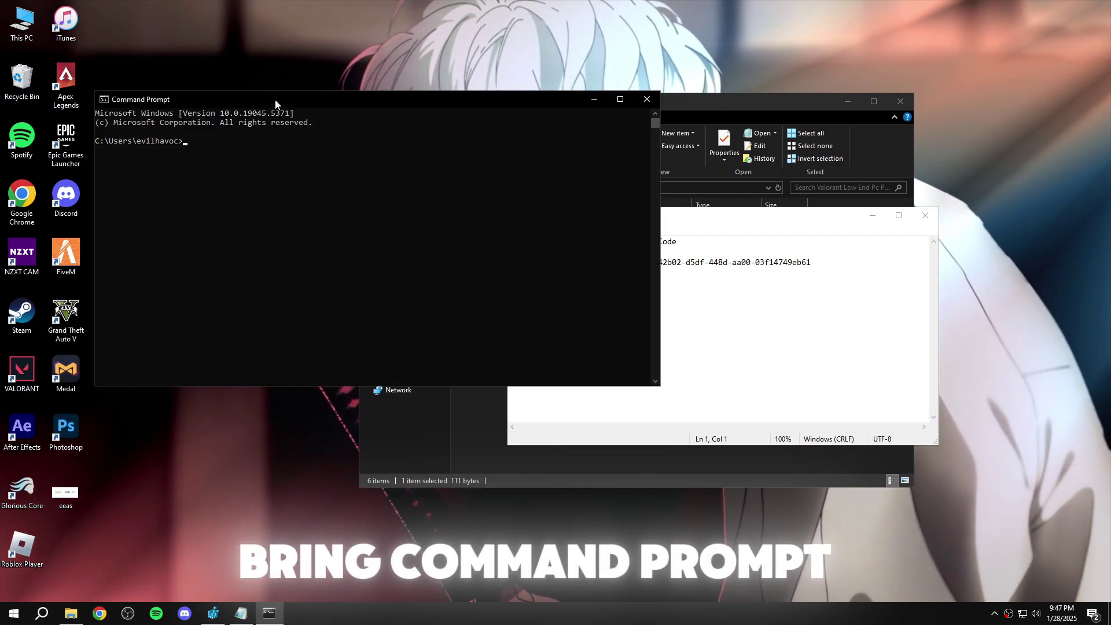
pyautogui.moveTo(275, 99); pyautogui.dragTo(194, 70)
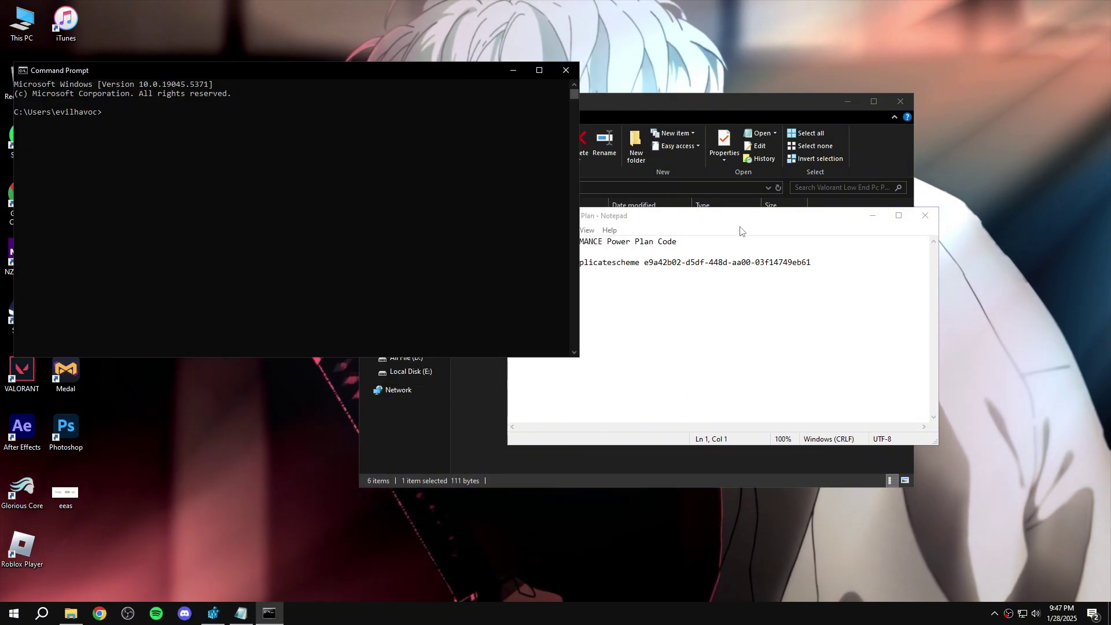
# Copy powercfg -duplicatescheme e9a42b02-d5df-448d-aa00-03f14749eb61 from the text file, run it in Command Prompt, and close both windows.
pyautogui.moveTo(636, 215); pyautogui.dragTo(709, 187)
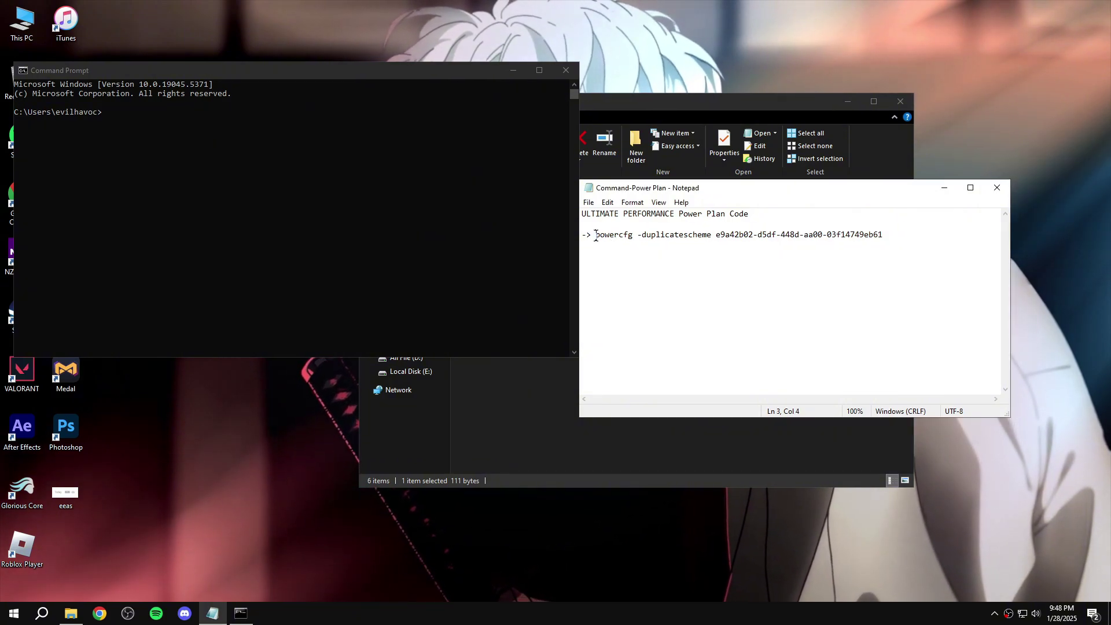
pyautogui.moveTo(595, 236); pyautogui.dragTo(907, 244)
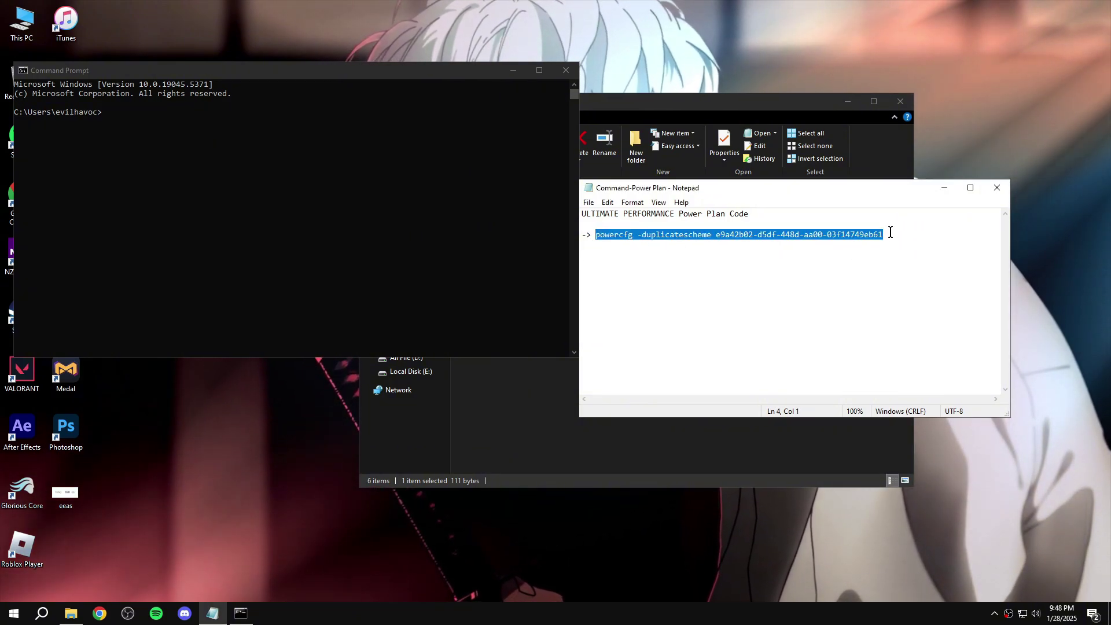
pyautogui.rightClick(890, 232)
pyautogui.click(914, 268)
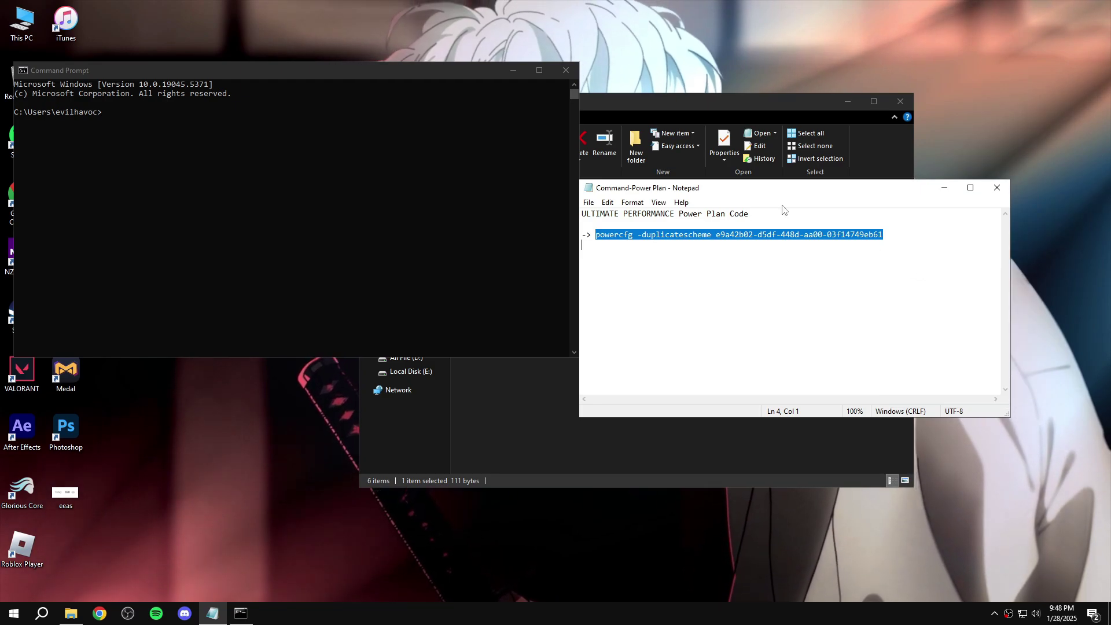
pyautogui.click(115, 112)
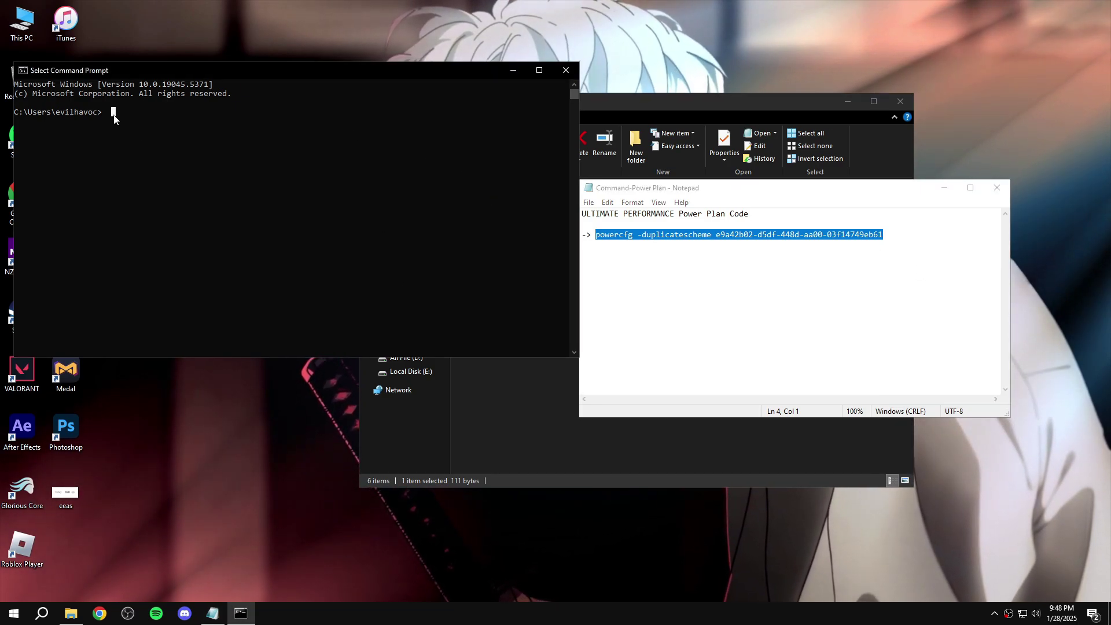
pyautogui.rightClick(108, 116)
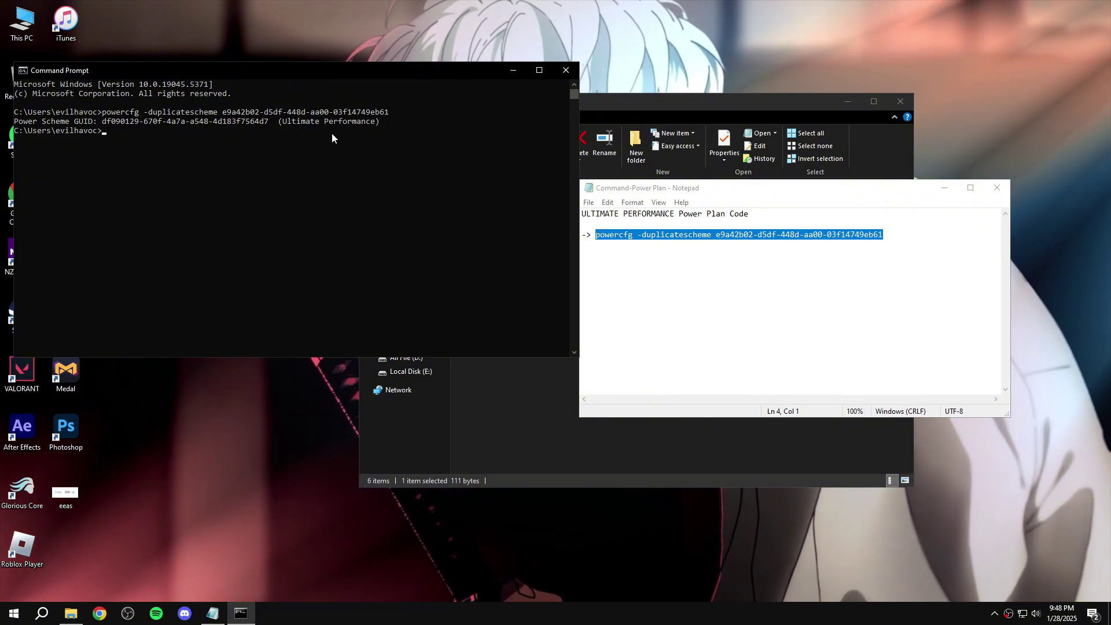
pyautogui.click(567, 71)
pyautogui.click(997, 188)
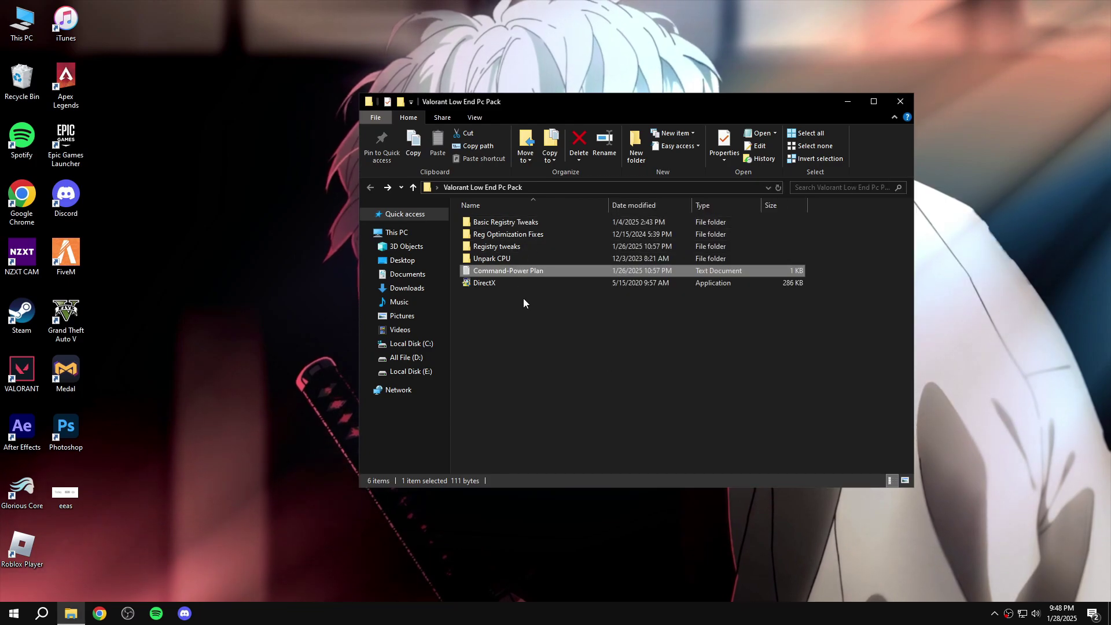
# Open Control Panel and search it for "po" to find the power options.
pyautogui.click(40, 618)
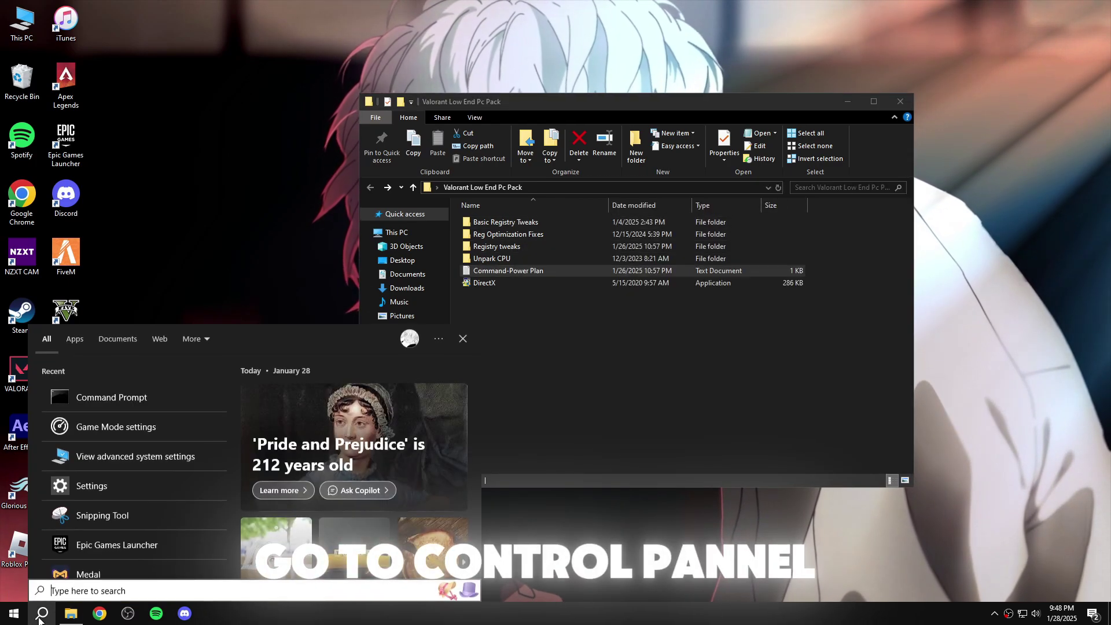
pyautogui.write('cont')
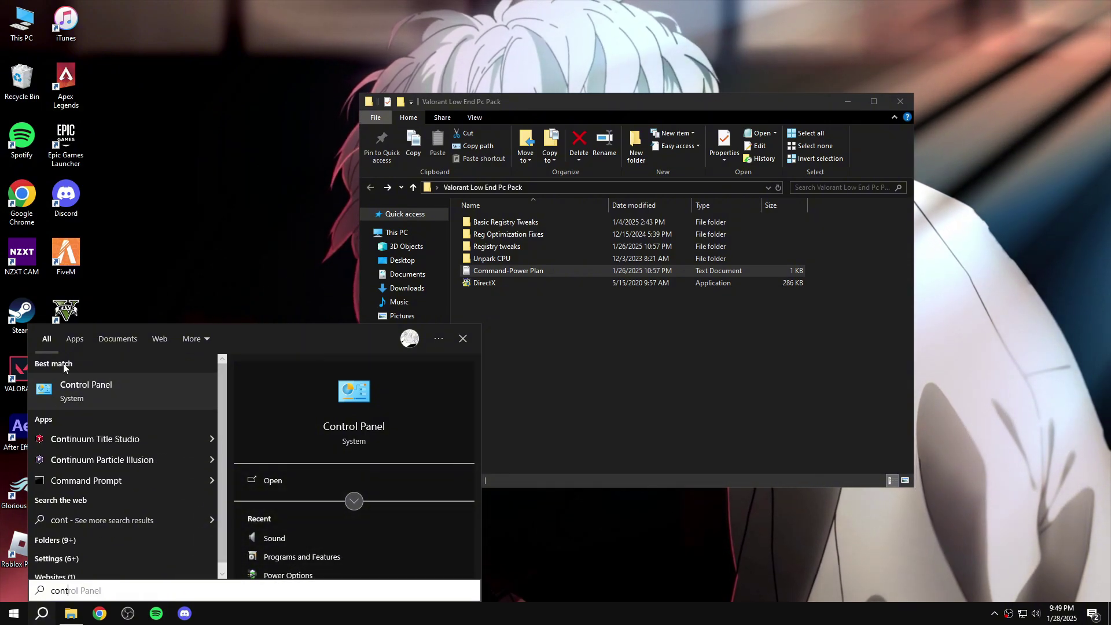
pyautogui.click(112, 384)
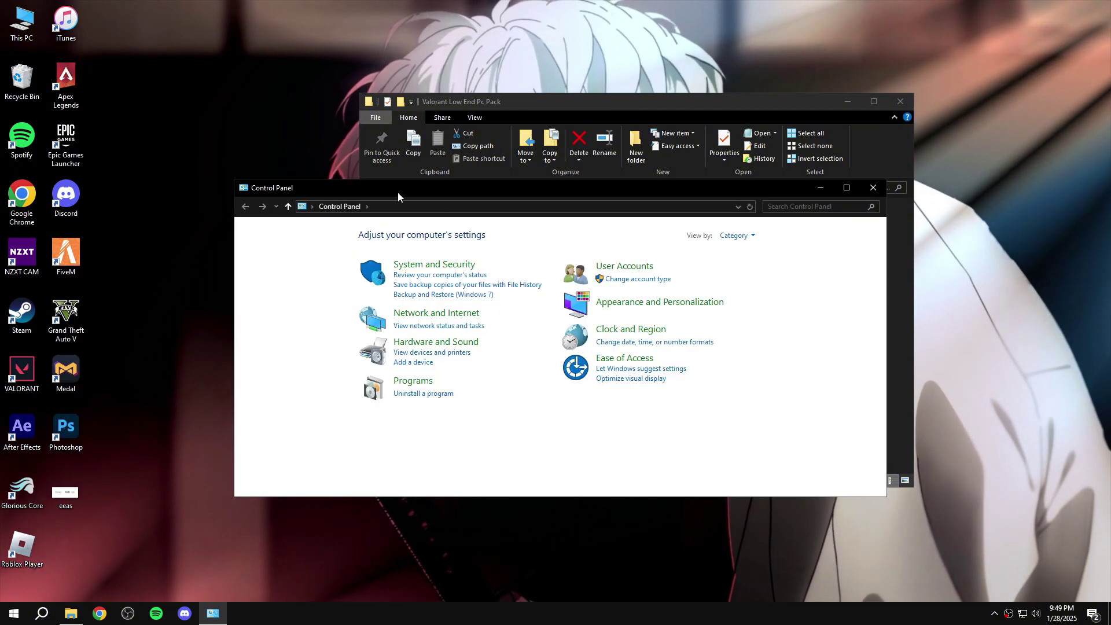
pyautogui.moveTo(398, 192); pyautogui.dragTo(372, 160)
pyautogui.click(751, 178)
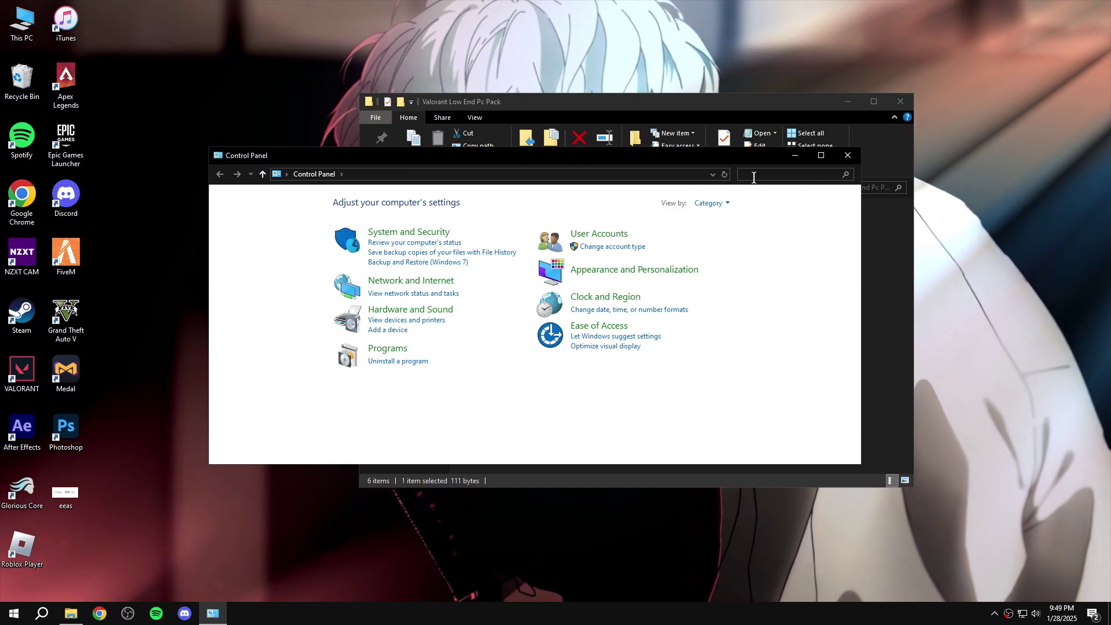
pyautogui.write('po')
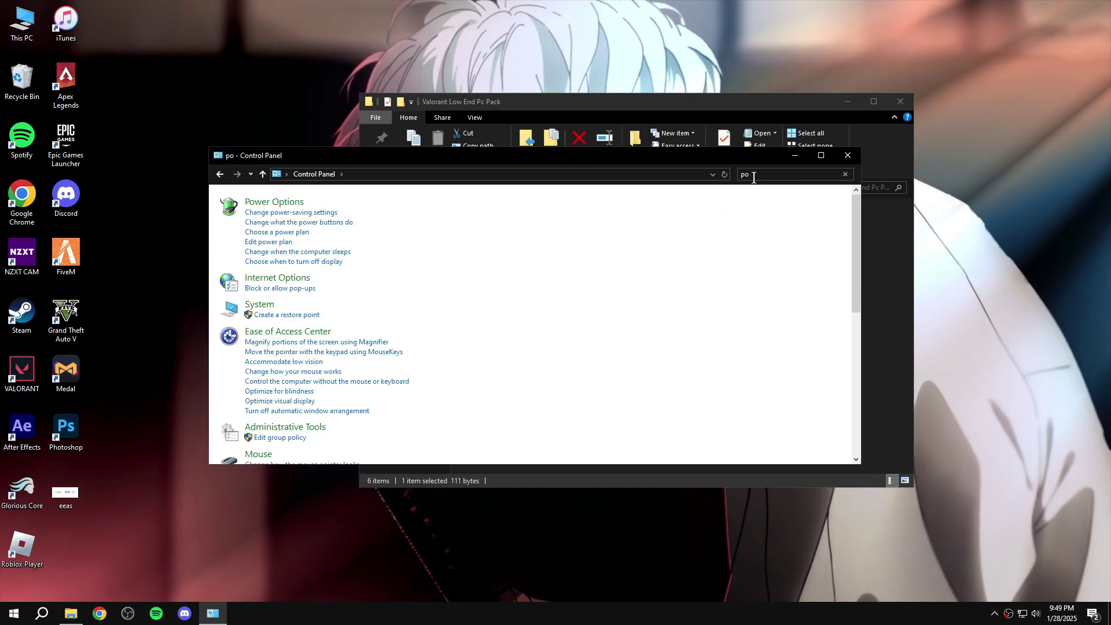
# Open Power Options from the search results, choose the Ultimate Performance power plan under the additional plans, and close Control Panel.
pyautogui.click(280, 202)
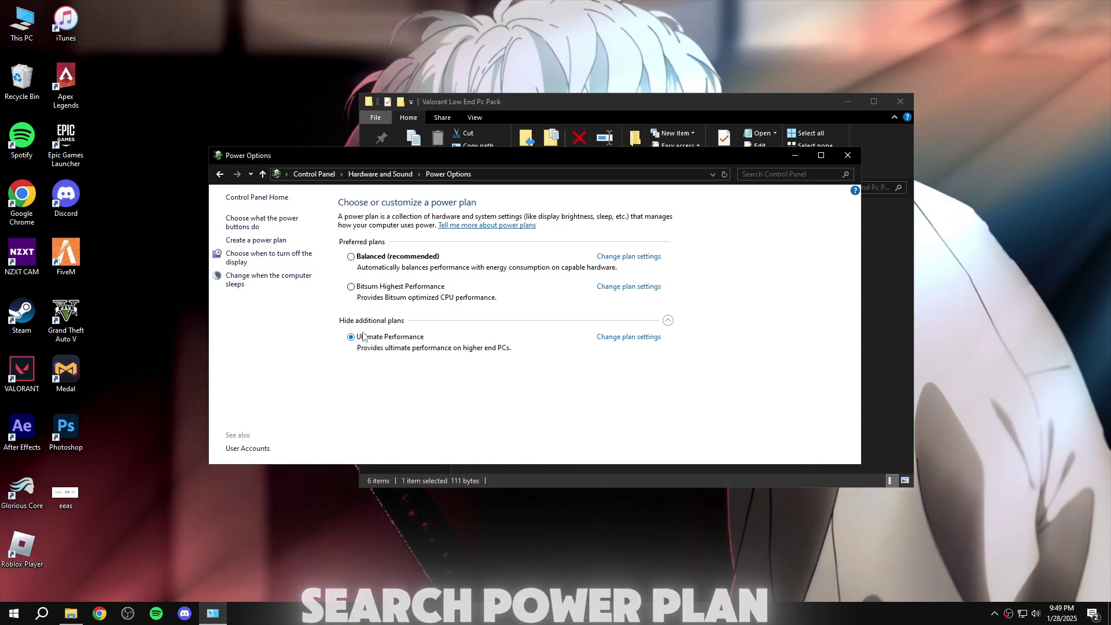
pyautogui.click(848, 157)
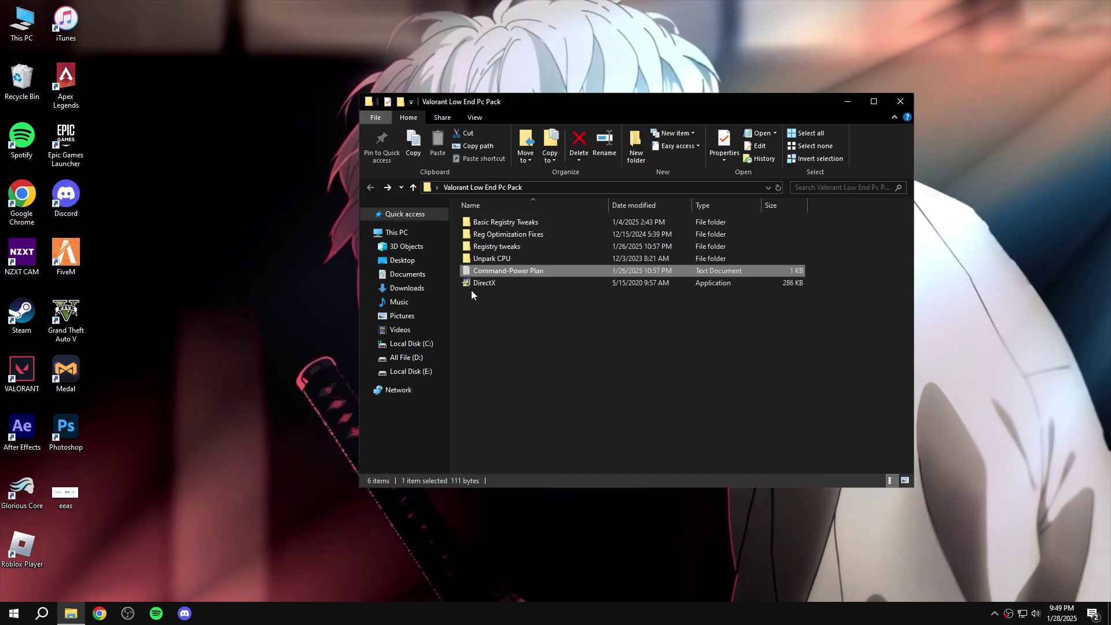
# Run the pack's DirectX installer, accept the license agreement, finish the setup wizard, and close the Valorant Low End Pc Pack folder.
pyautogui.click(487, 284)
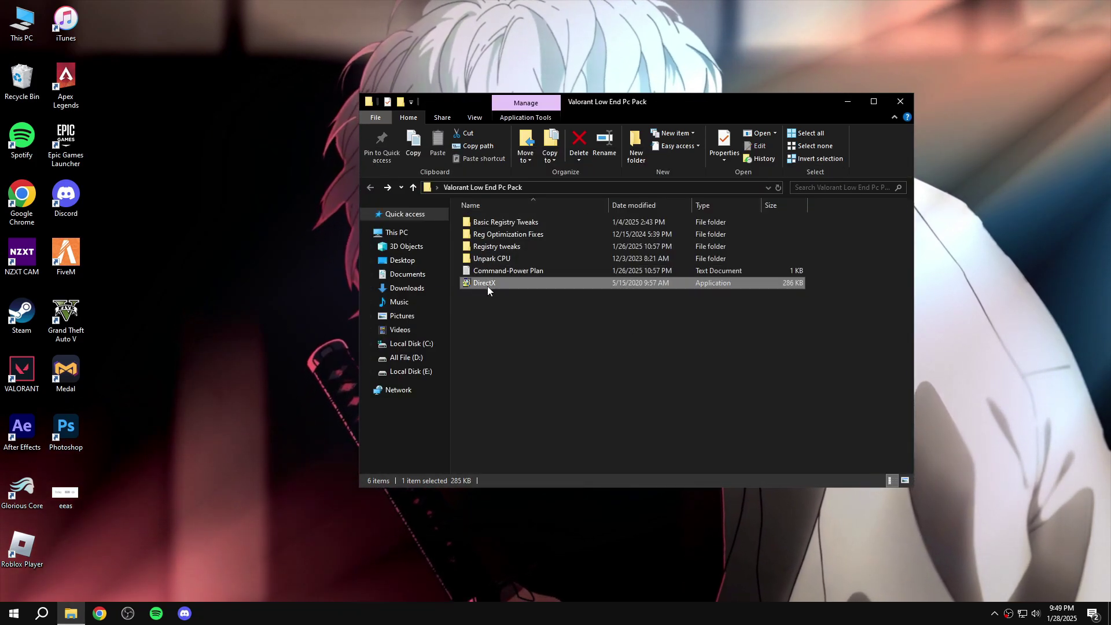
pyautogui.doubleClick(487, 284)
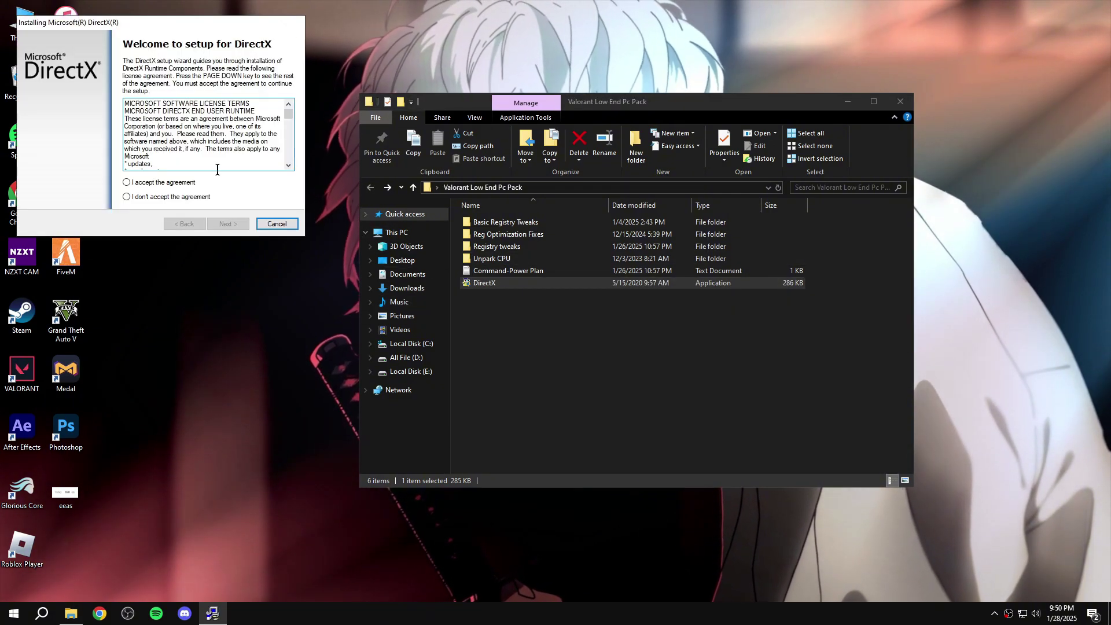
pyautogui.click(127, 183)
pyautogui.click(226, 223)
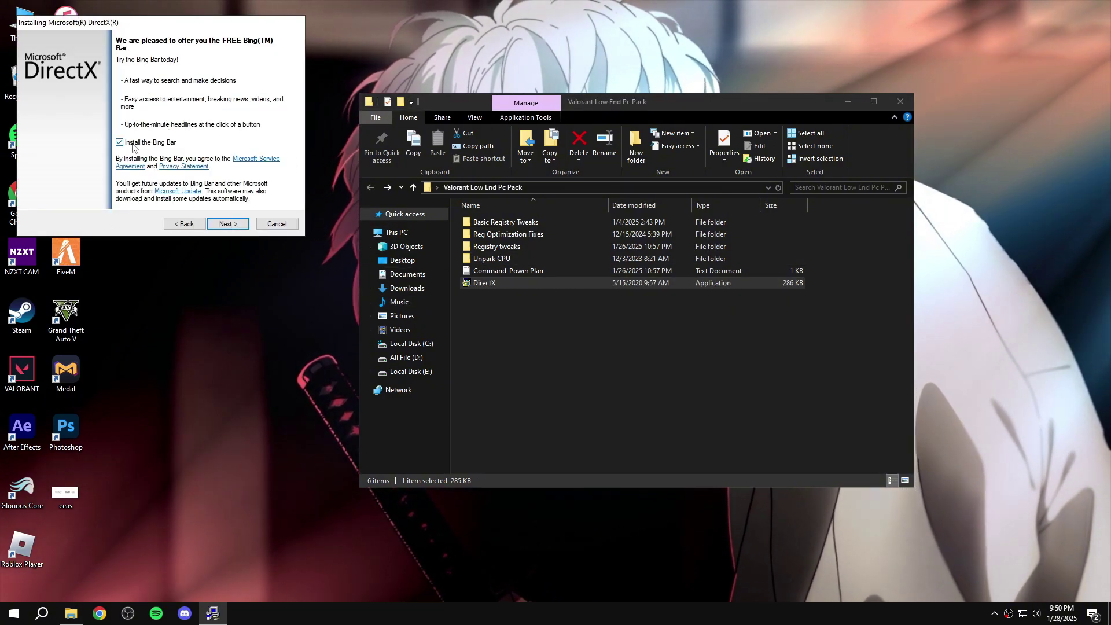
pyautogui.click(222, 224)
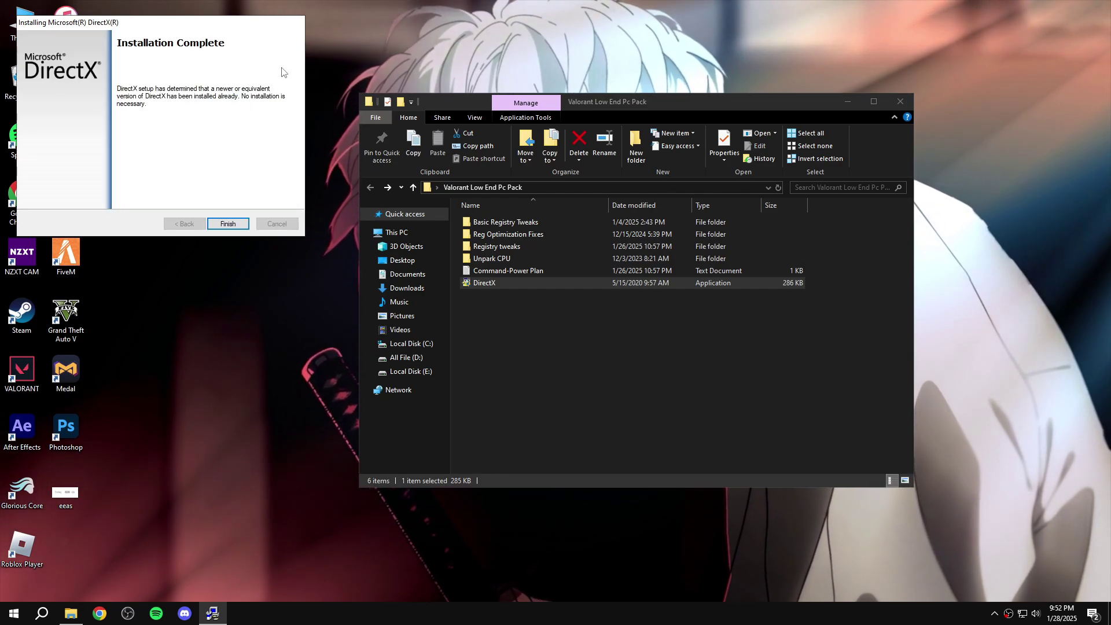
pyautogui.click(228, 223)
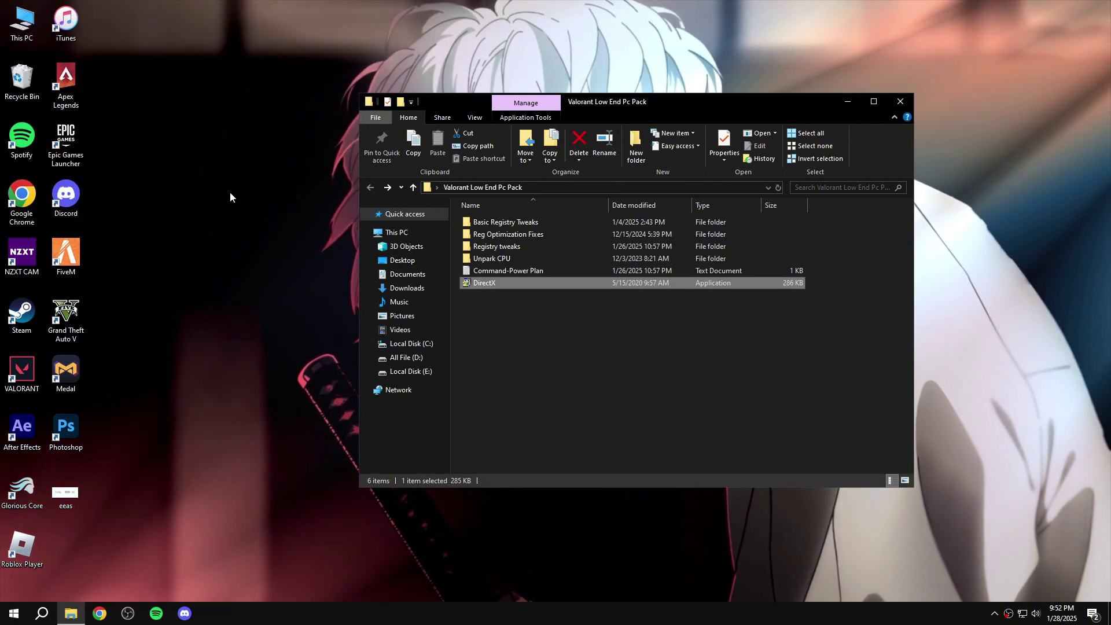
pyautogui.click(901, 105)
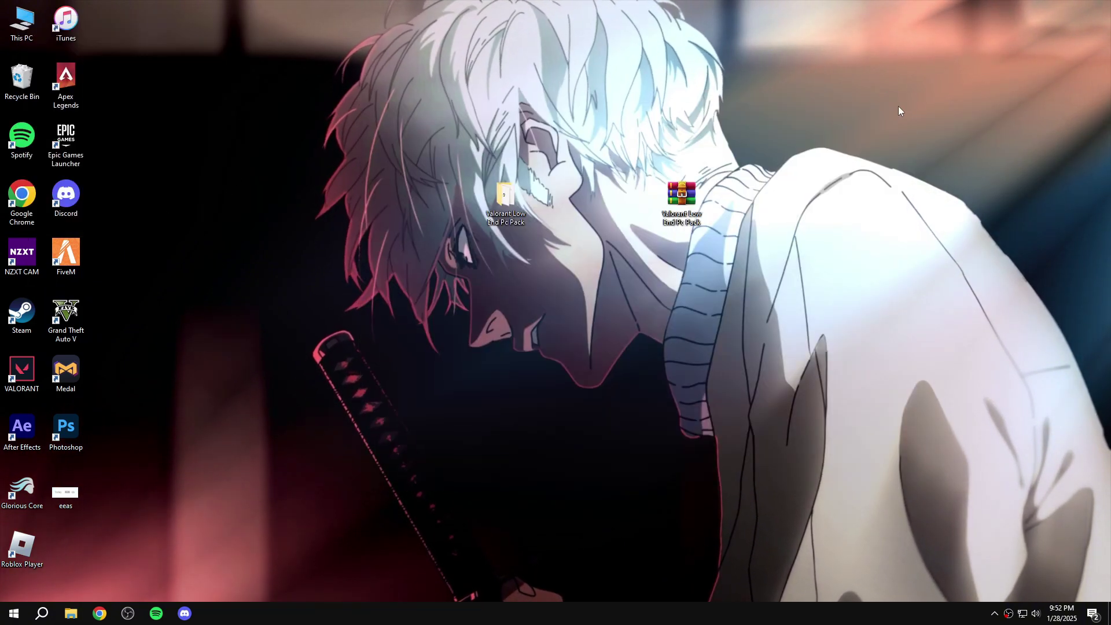